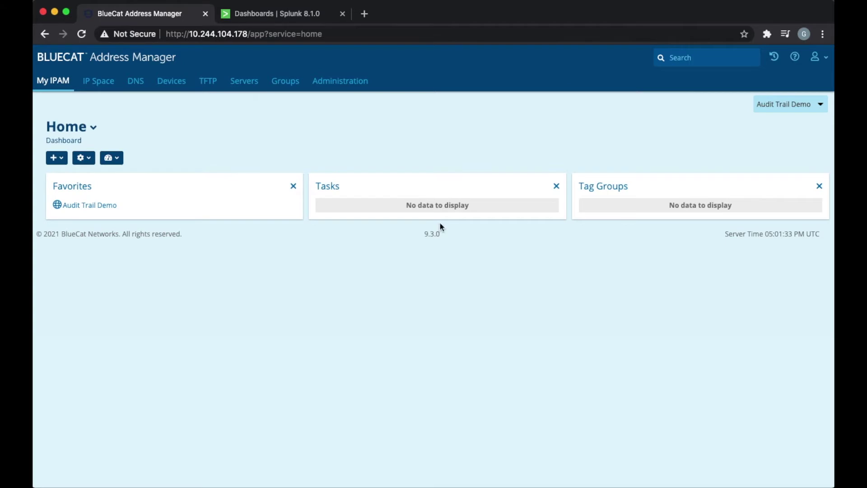
Enable audit data export in Audit Data Settings, keeping Splunk as the log destination.
left_click(354, 85)
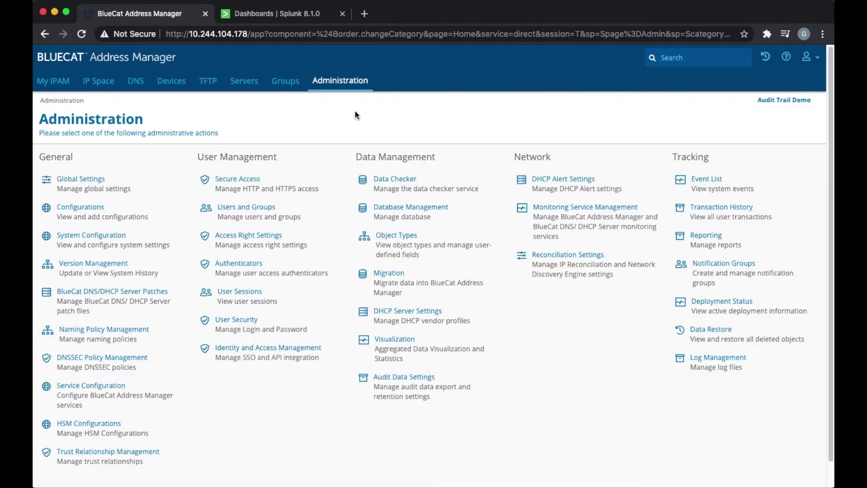
scroll(355, 114, "down", 1)
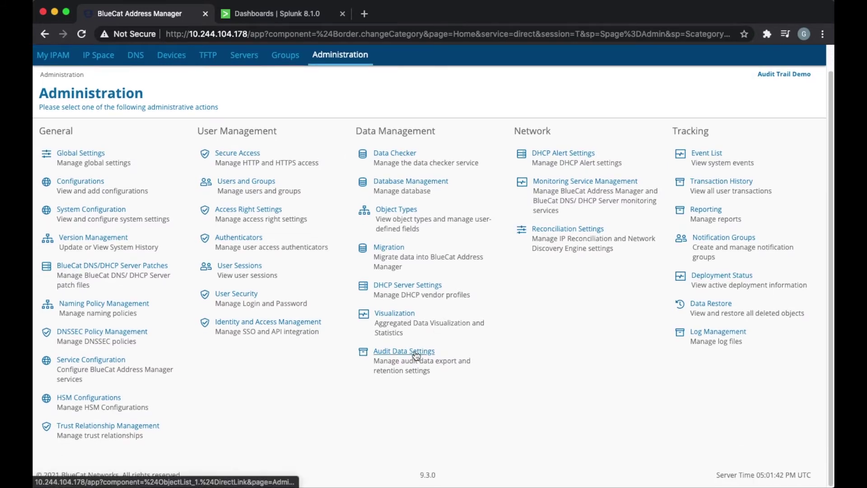
left_click(416, 352)
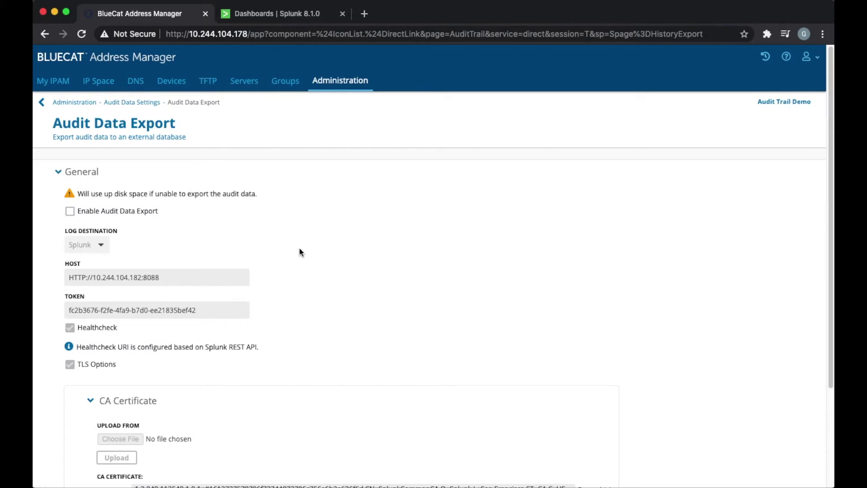
scroll(299, 248, "down", 2)
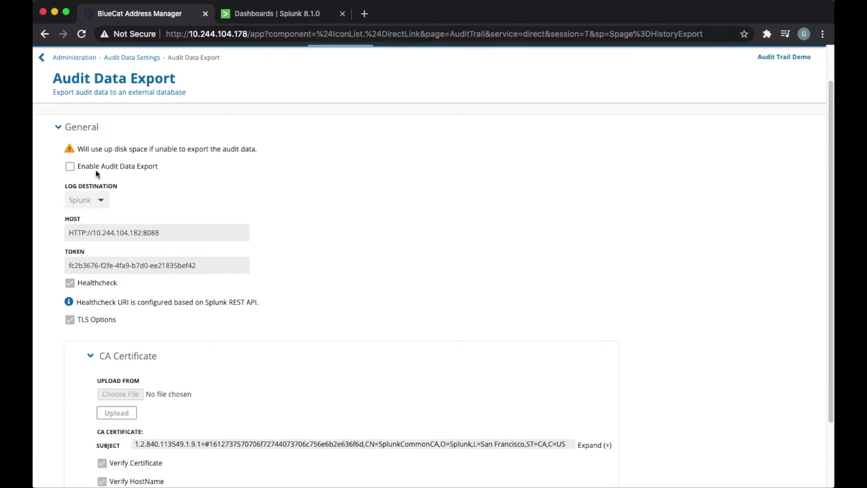
left_click(70, 168)
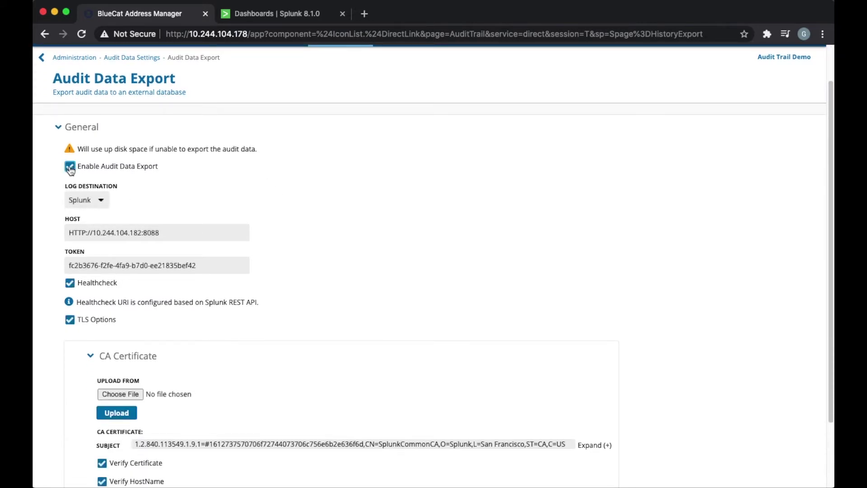
left_click(86, 201)
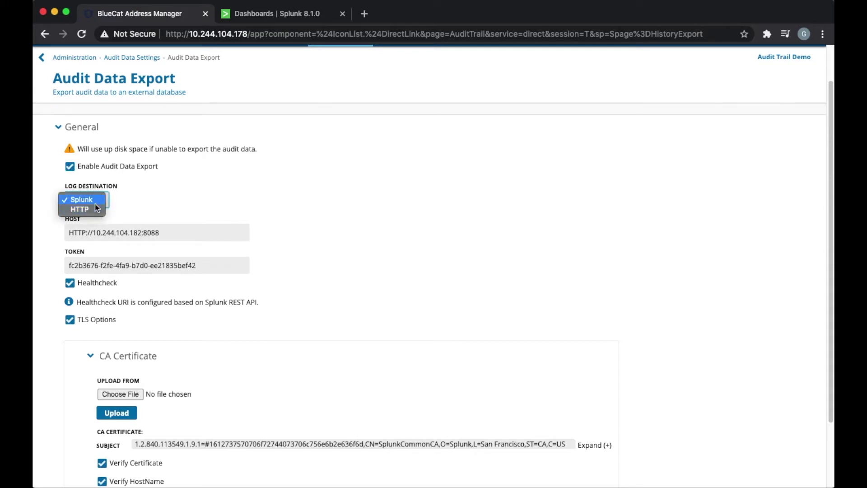
left_click(94, 209)
left_click(92, 195)
left_click(160, 197)
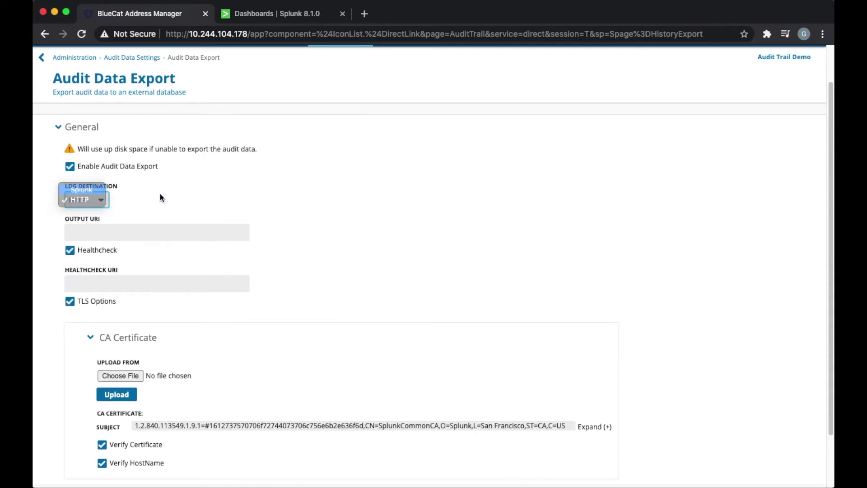
Look up the Splunk server's IP address in the Splunk tab's address bar.
left_click(275, 13)
left_click(248, 34)
left_click_drag(248, 34, 201, 35)
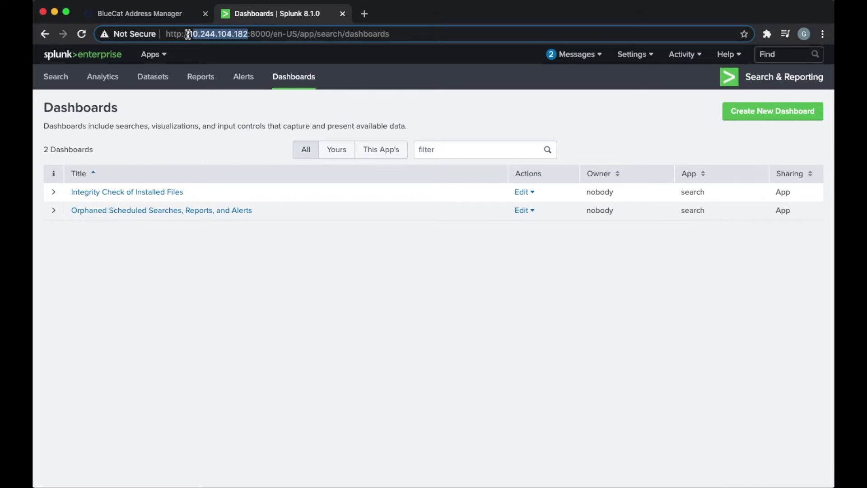
left_click(177, 15)
Compare the Host IP, then review the HTTP Event Collector's Demo token in Splunk without changes.
left_click_drag(141, 233, 98, 232)
left_click(273, 15)
left_click(635, 55)
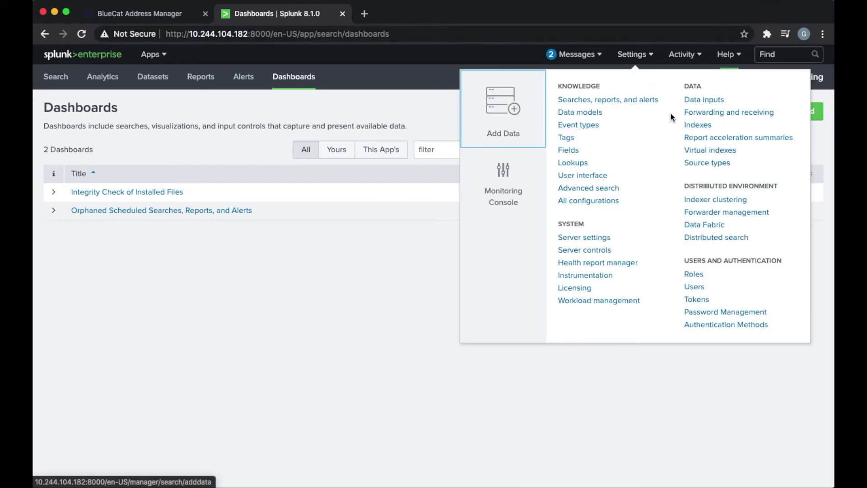
left_click(703, 99)
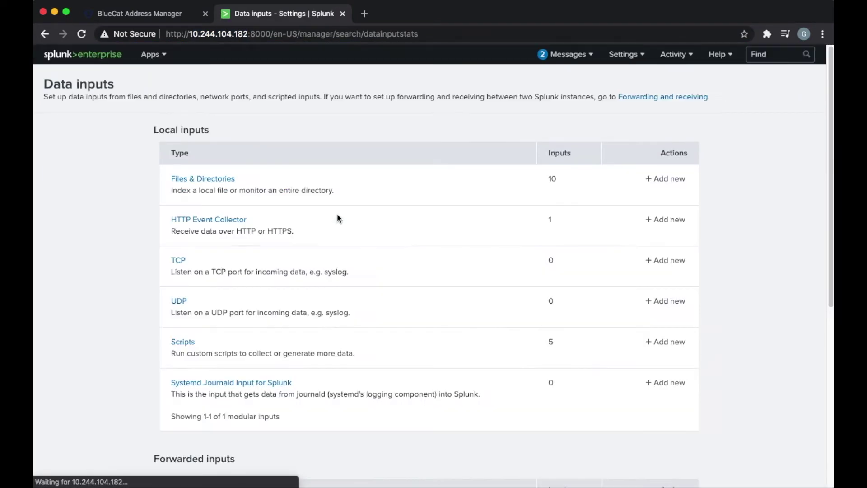
left_click(212, 221)
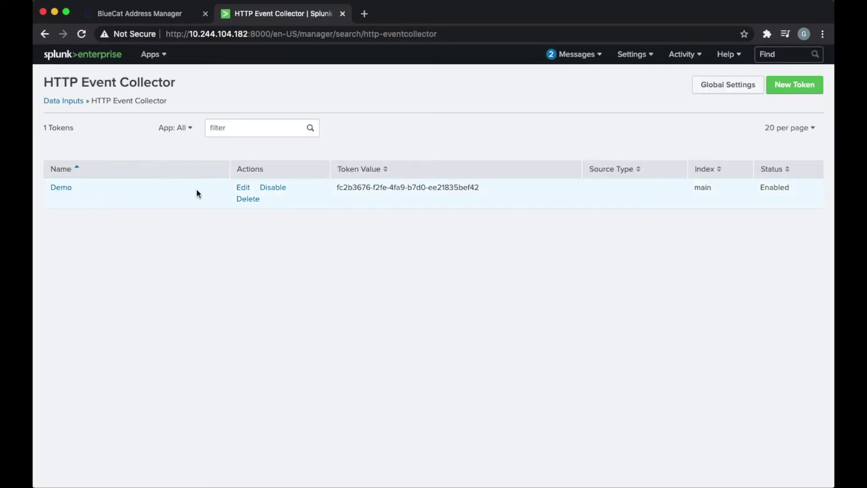
left_click(243, 187)
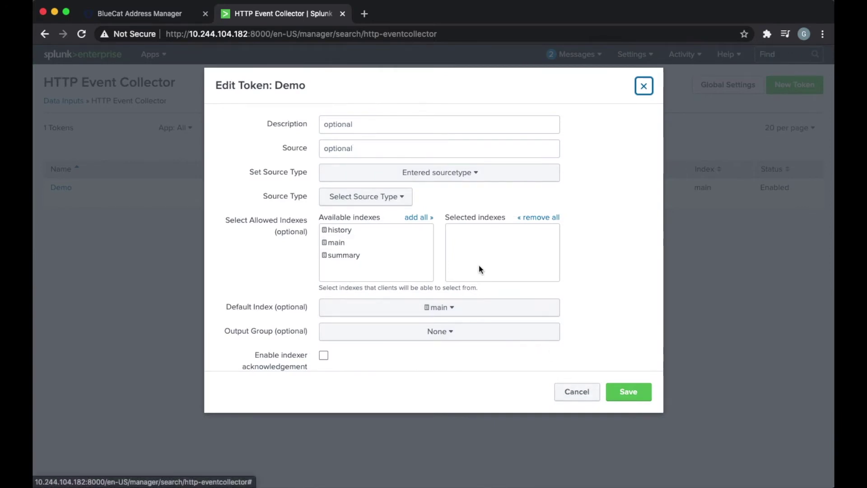
left_click(573, 399)
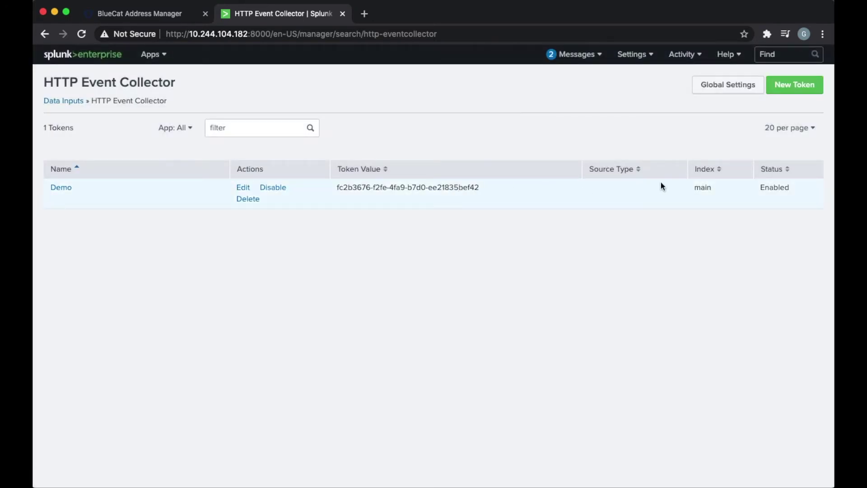
Check the HTTP Event Collector global settings' port 8088 and close them unsaved.
left_click(718, 86)
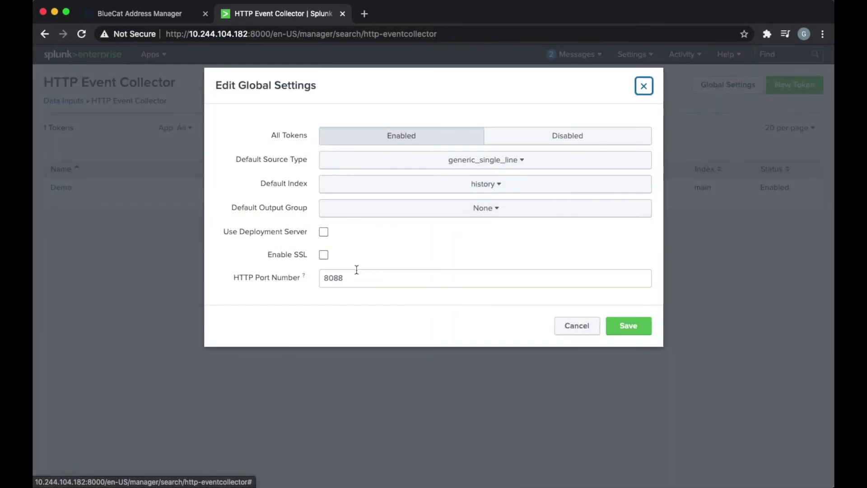
left_click_drag(356, 277, 315, 276)
left_click(589, 330)
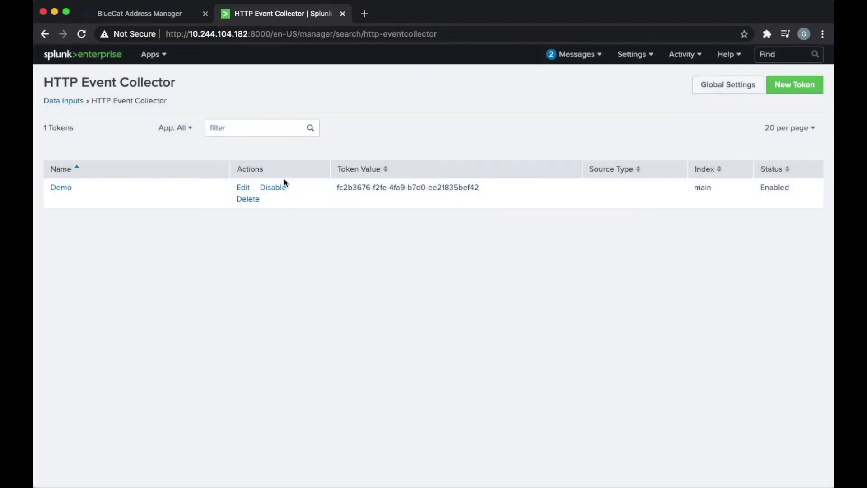
left_click(161, 15)
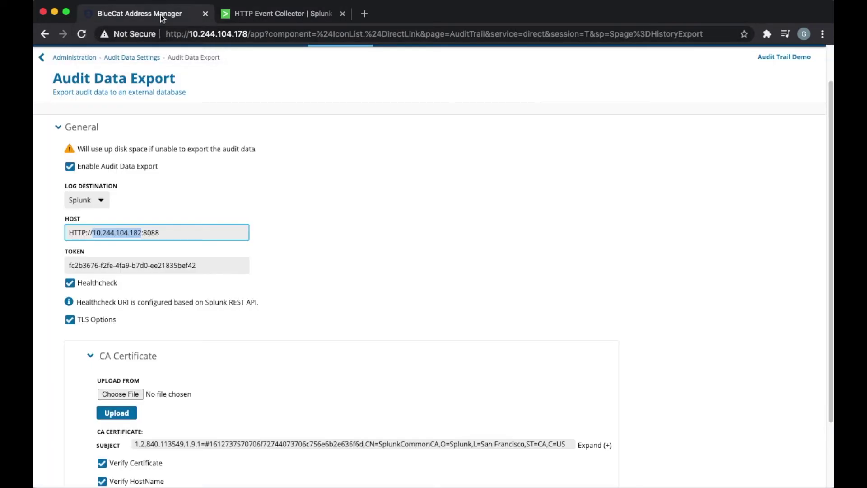
Verify the export form's Host value and HEC token against Splunk's token list.
scroll(203, 189, "down", 1)
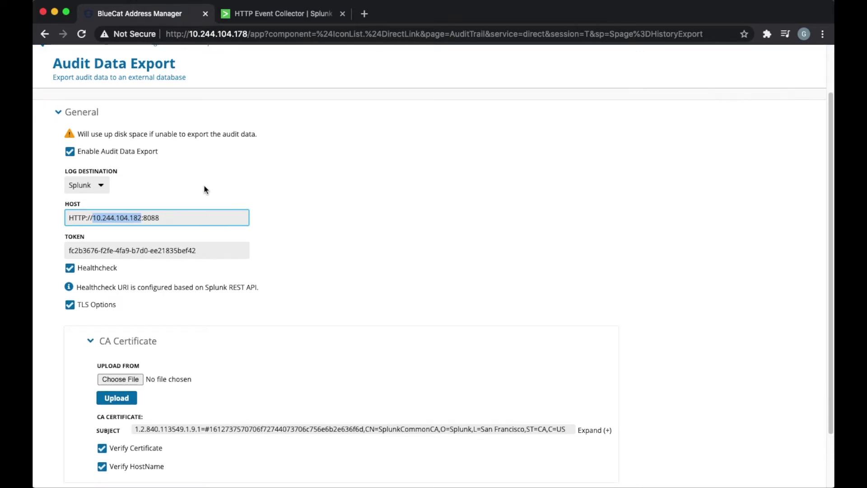
left_click(172, 210)
triple_click(171, 211)
left_click(313, 193)
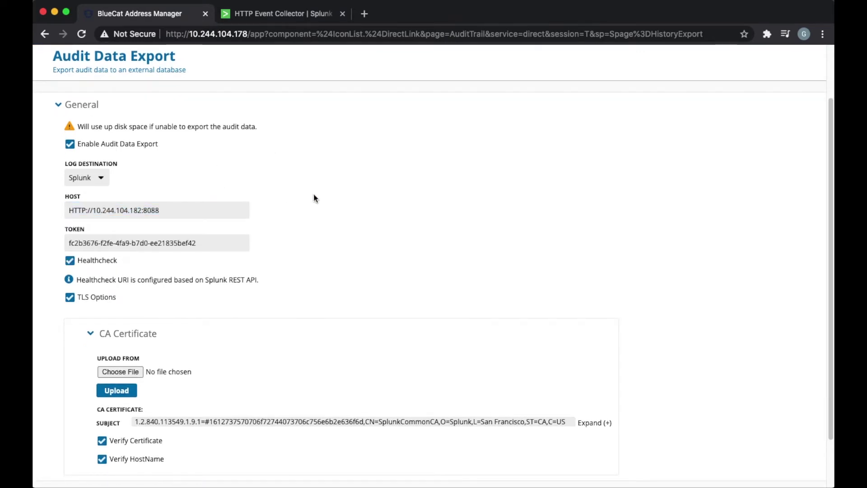
scroll(314, 193, "down", 1)
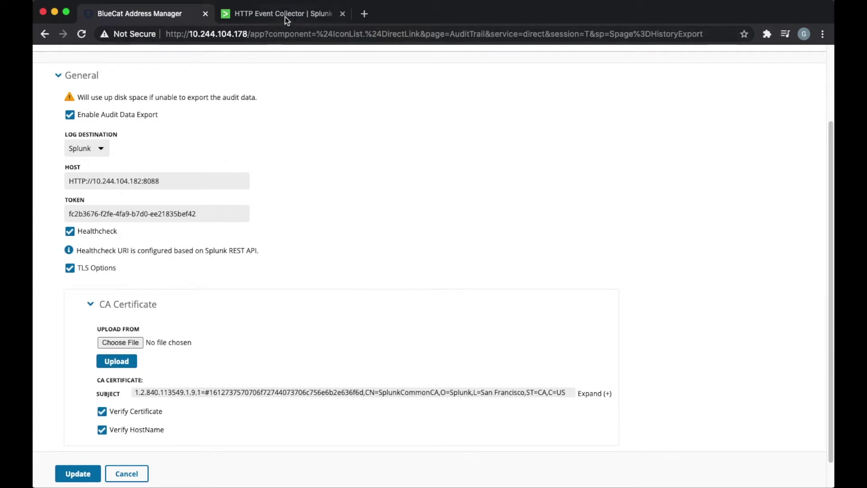
left_click(286, 18)
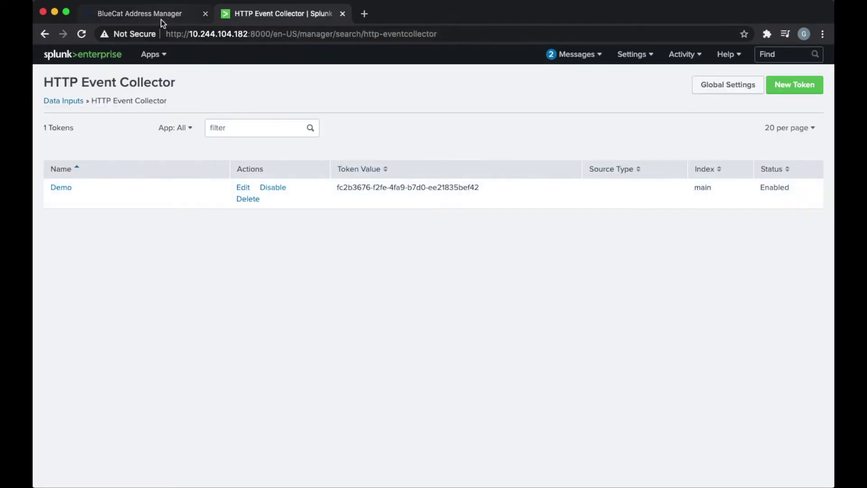
left_click(160, 20)
double_click(214, 218)
left_click(334, 235)
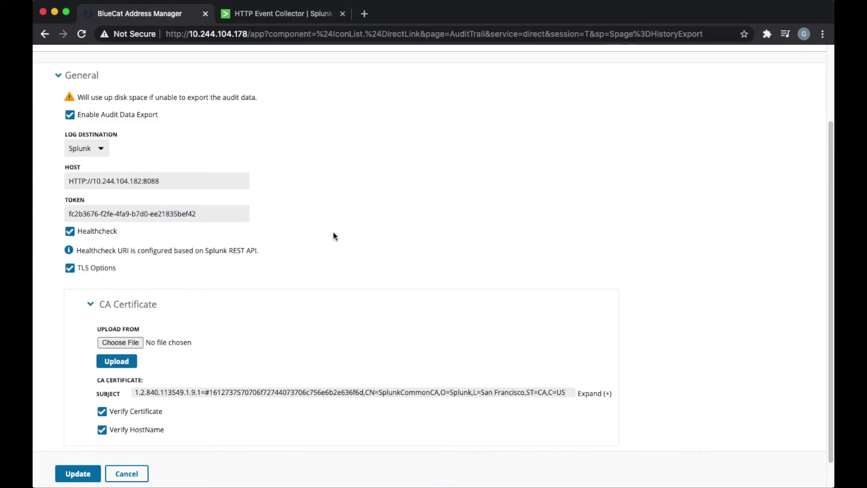
scroll(334, 235, "down", 1)
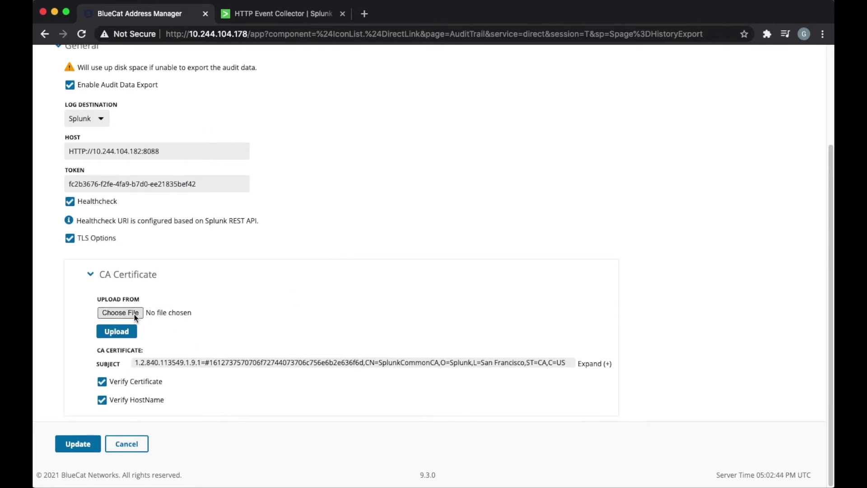
Upload cert.pem as the CA certificate and save the Splunk audit export settings.
left_click(601, 364)
scroll(386, 280, "down", 4)
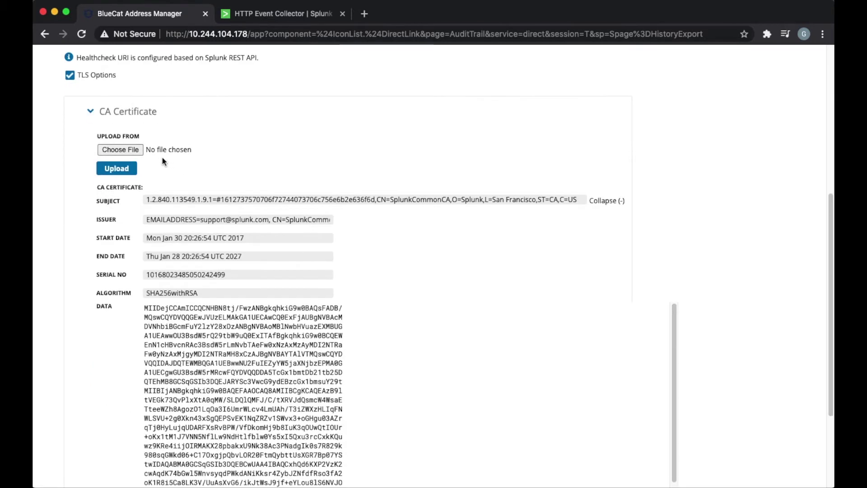
left_click(121, 150)
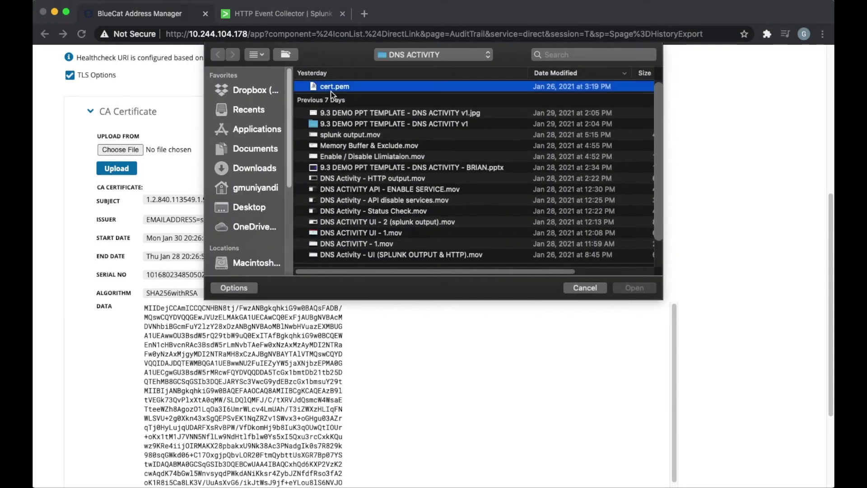
left_click(633, 288)
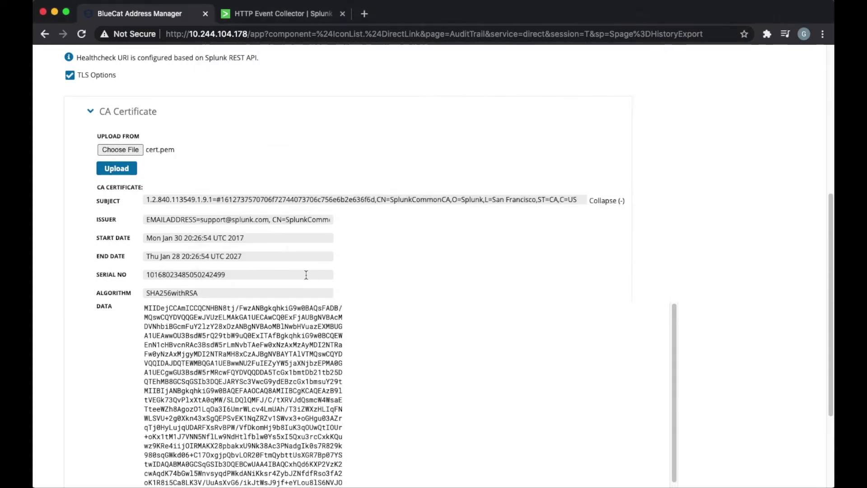
left_click(130, 171)
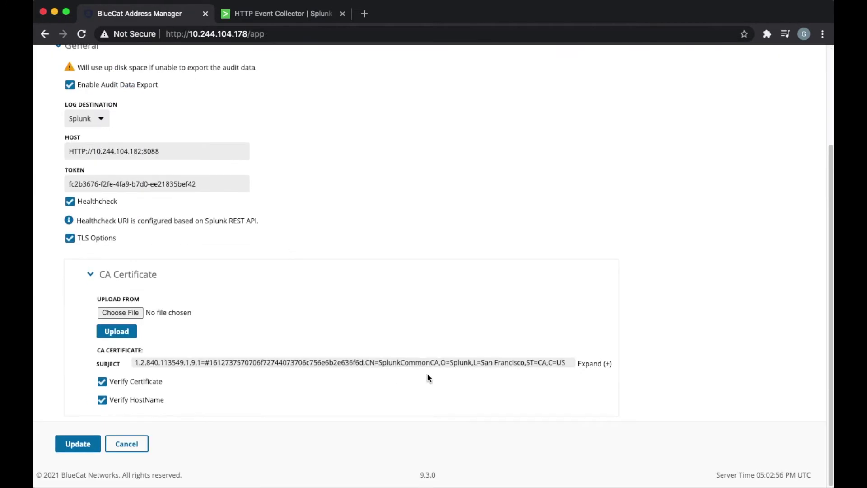
left_click(605, 363)
scroll(467, 302, "down", 6)
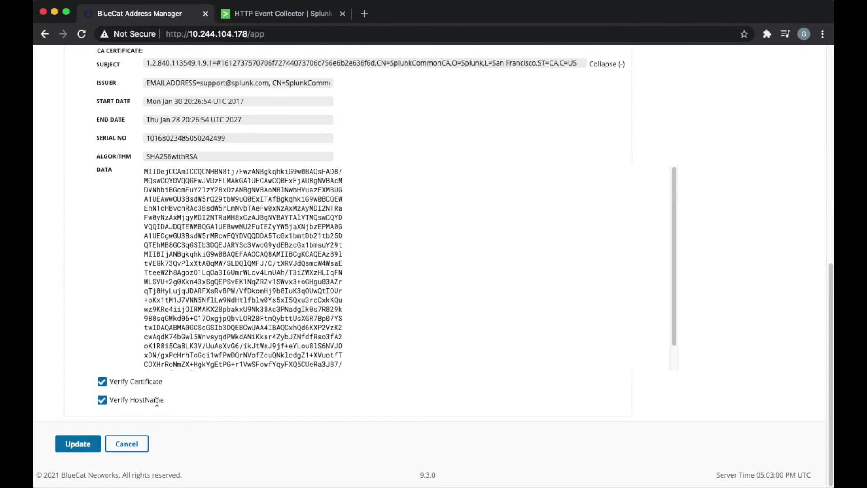
left_click(91, 449)
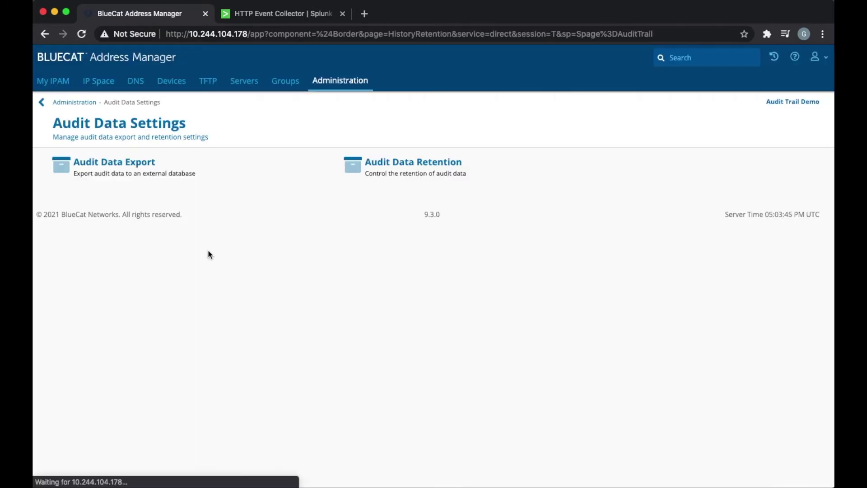
In Audit Data Retention, set session and event history to 100, keep DHCP history indefinitely, and submit.
left_click(402, 168)
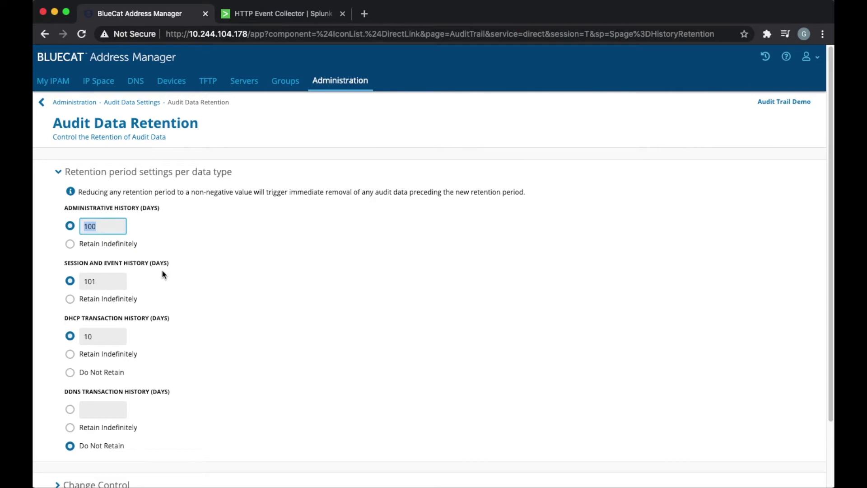
scroll(162, 272, "down", 1)
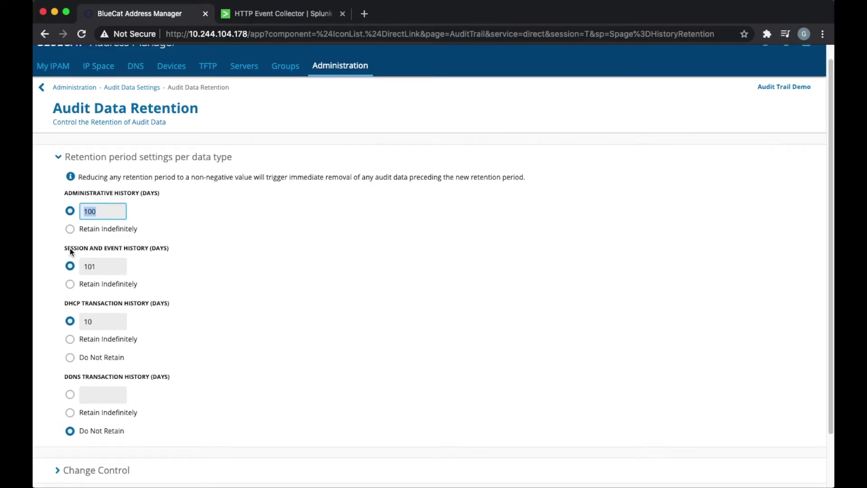
double_click(105, 269)
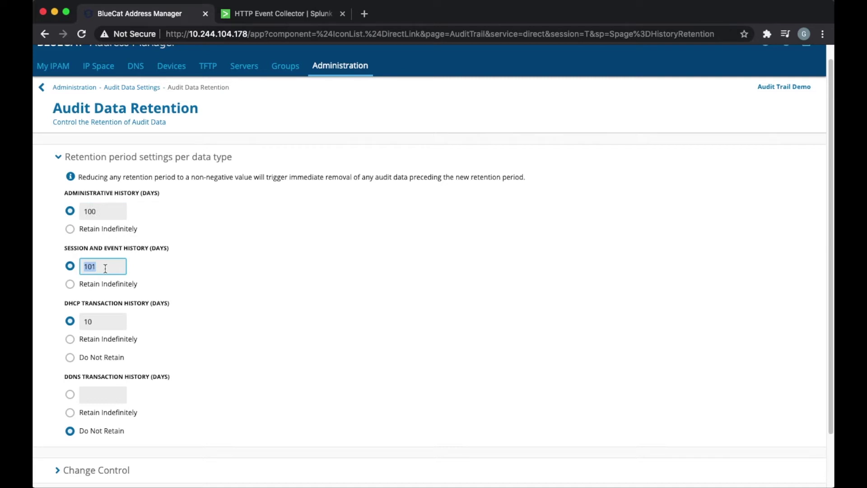
type("100")
left_click(191, 279)
scroll(192, 282, "down", 1)
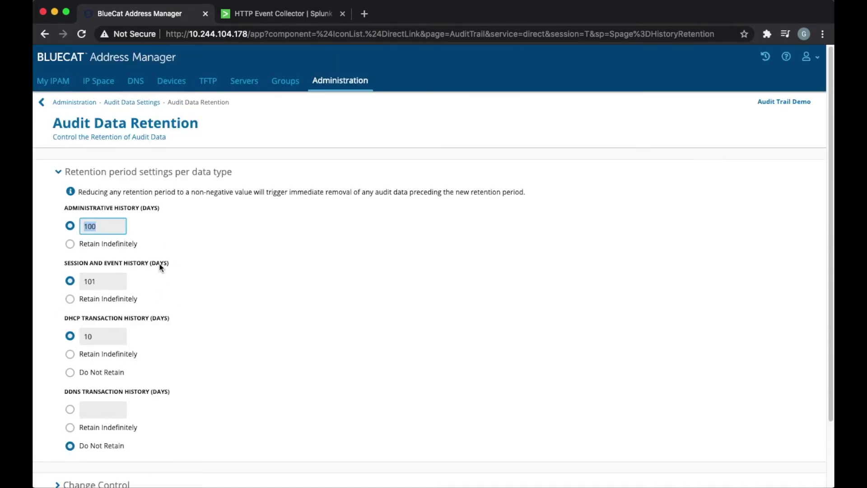
scroll(159, 270, "down", 1)
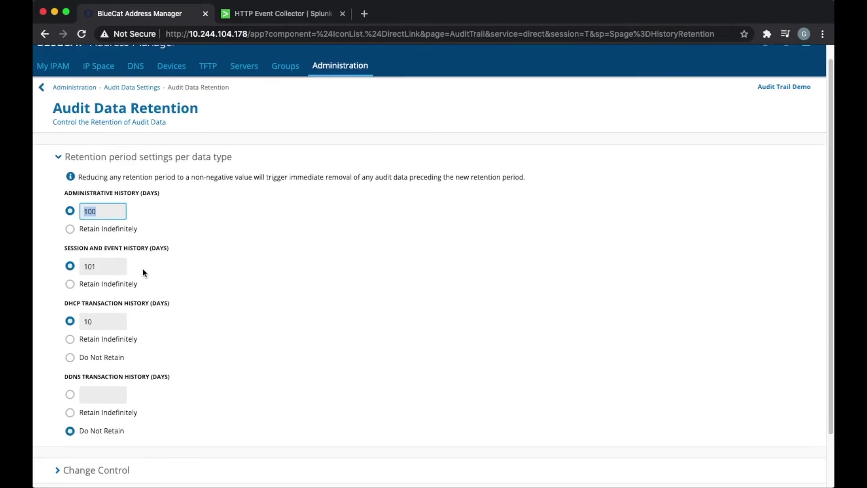
left_click(105, 269)
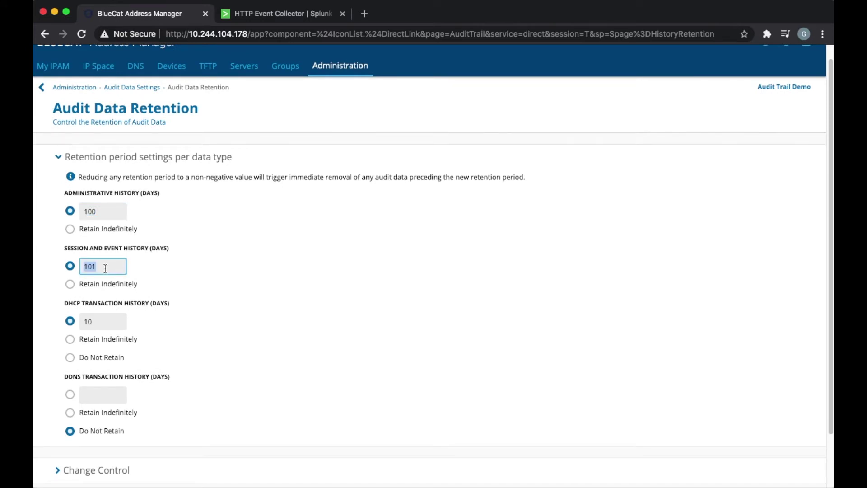
type("100")
left_click(192, 280)
scroll(193, 280, "down", 1)
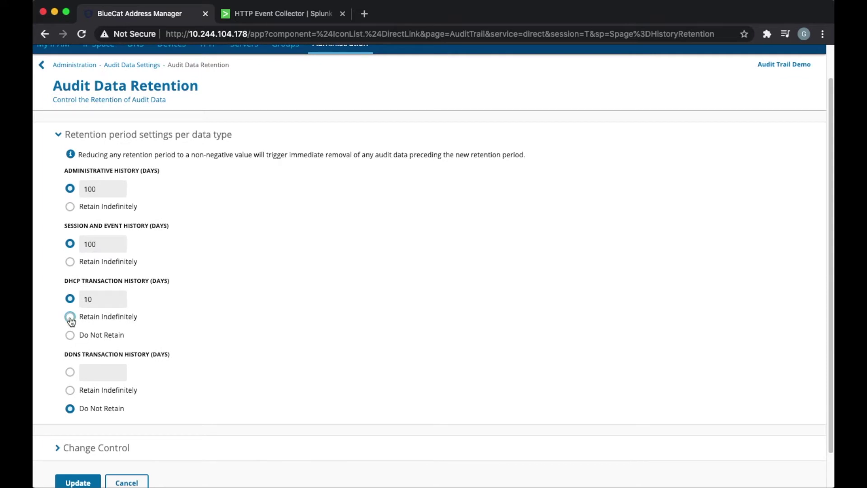
left_click(70, 318)
scroll(166, 321, "down", 2)
left_click(85, 454)
Switch session/event and administrative history to Retain Indefinitely and save.
left_click_drag(159, 282, 373, 311)
left_click(257, 342)
scroll(257, 342, "down", 1)
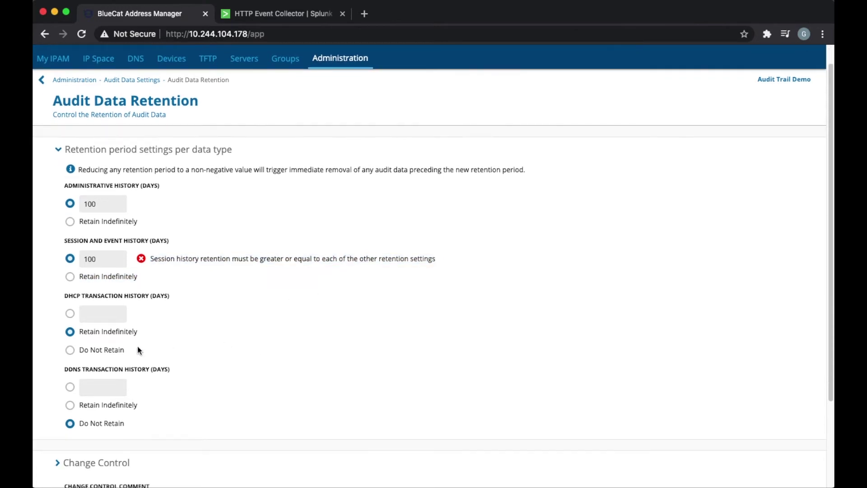
left_click(70, 276)
left_click(70, 221)
scroll(129, 258, "down", 5)
left_click(78, 444)
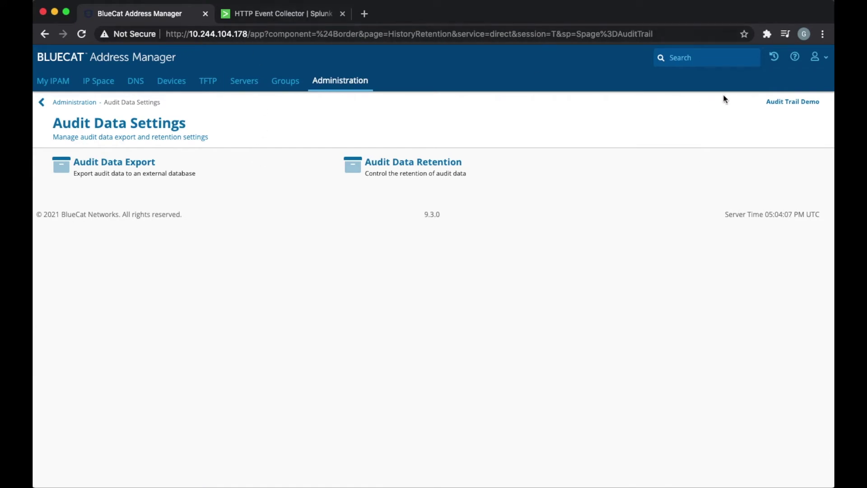
Log out of Address Manager, sign back in with the saved username and the account password.
left_click(825, 59)
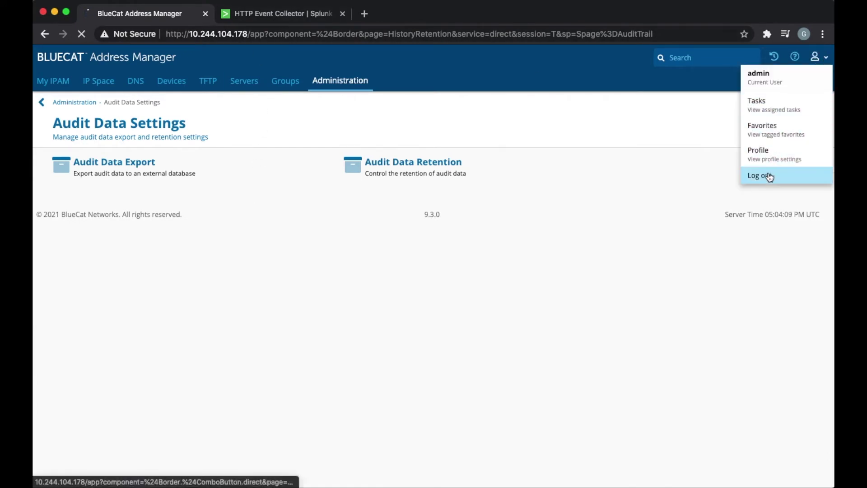
left_click(767, 176)
left_click(445, 220)
left_click(440, 242)
left_click(440, 245)
type("ad")
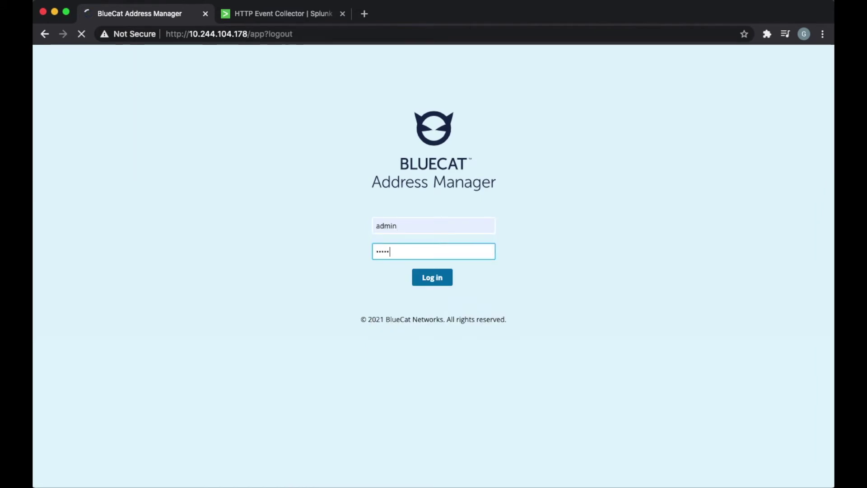
type("min")
key("Return")
left_click(294, 18)
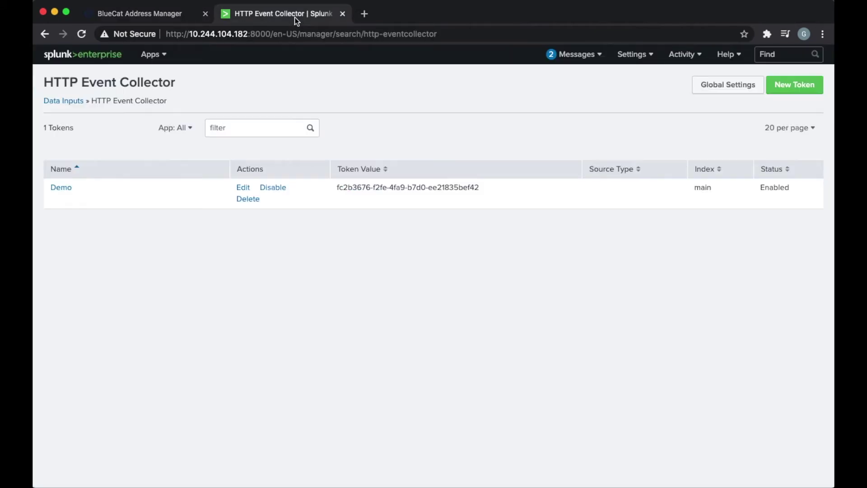
Run a search for source="http:demo" in Splunk's Search & Reporting app.
left_click(167, 56)
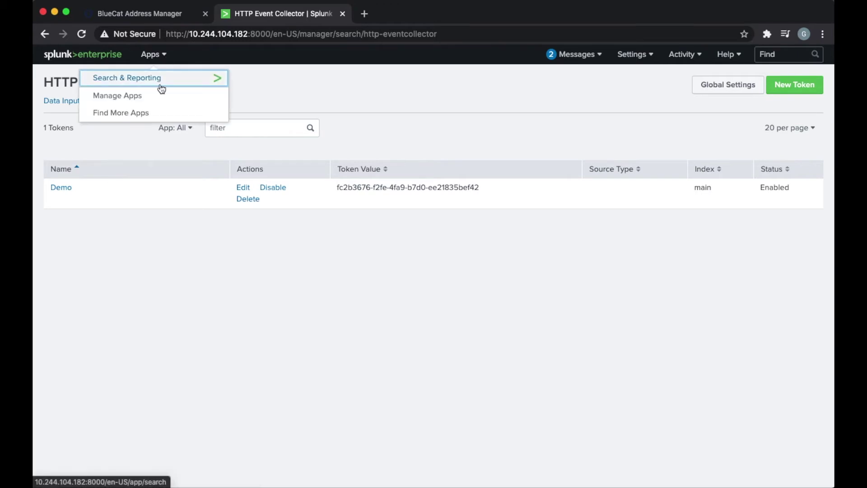
left_click(150, 76)
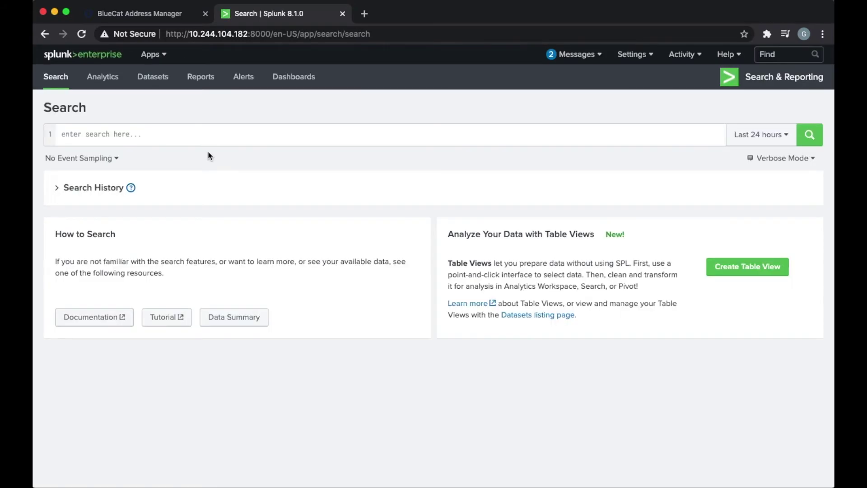
left_click(204, 136)
type("sour")
key("Down")
key("Return")
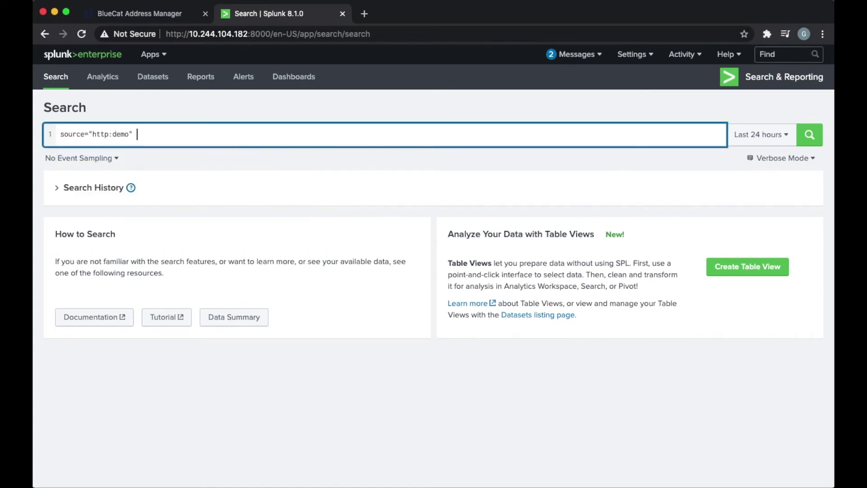
key("Return")
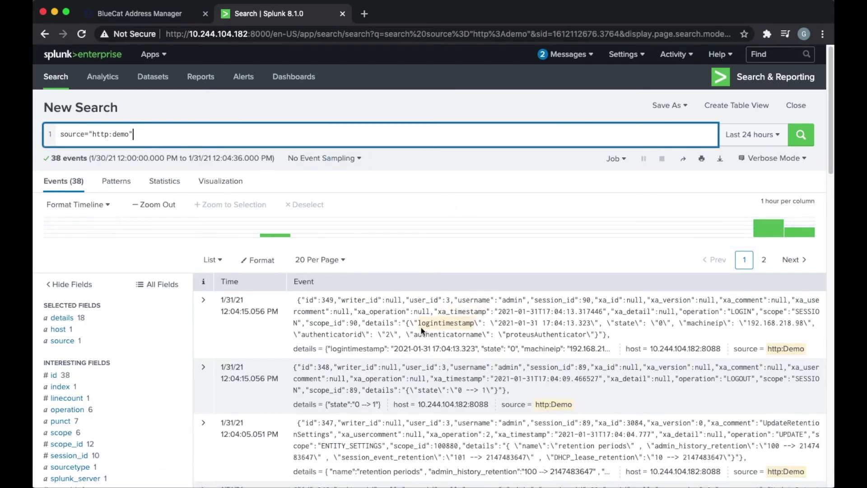
Browse the 38 results, checking the admin and xa_id values and expanding the first event.
scroll(511, 309, "down", 2)
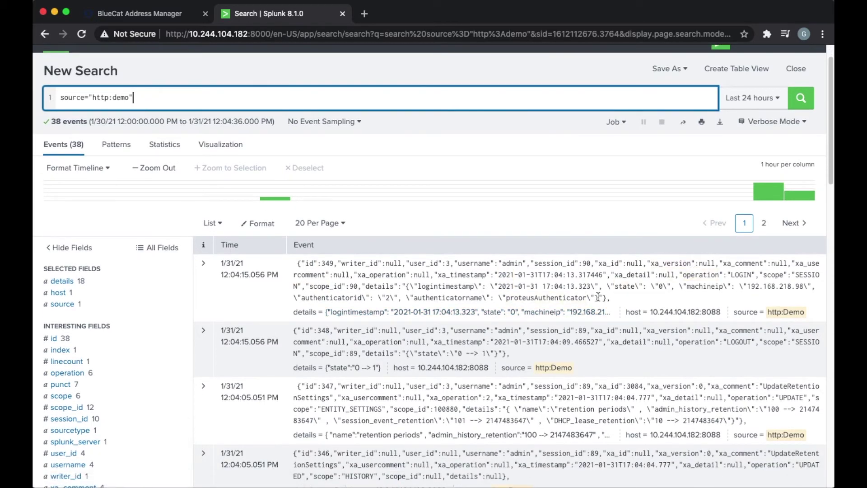
scroll(598, 295, "down", 1)
scroll(601, 297, "down", 1)
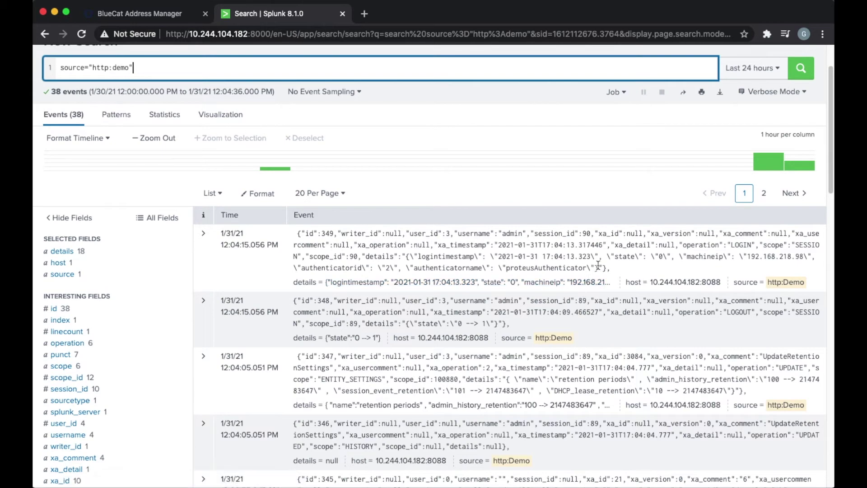
left_click(508, 234)
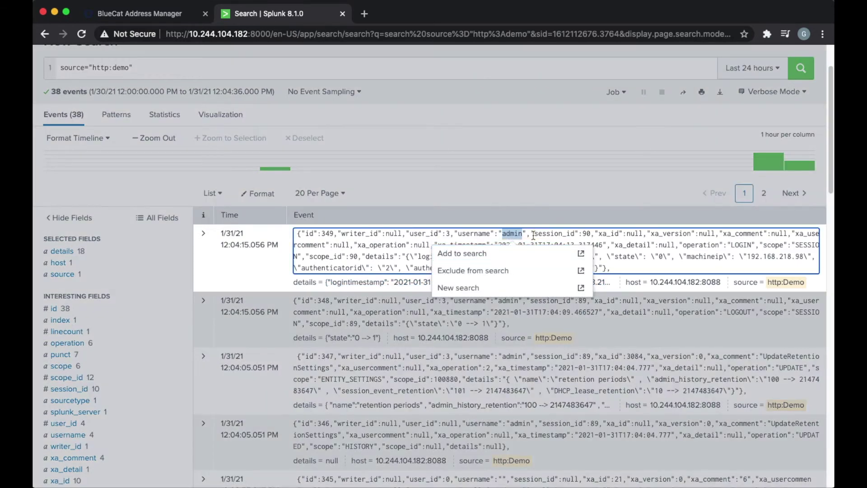
left_click(609, 234)
scroll(419, 277, "down", 1)
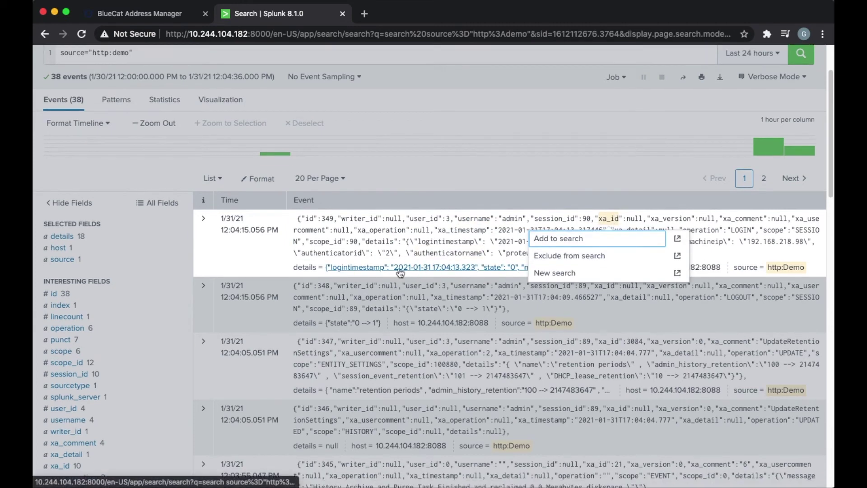
left_click(203, 219)
Scroll the results, checking the LOGOUT value and event 347's admin_history_retention change.
scroll(517, 316, "down", 5)
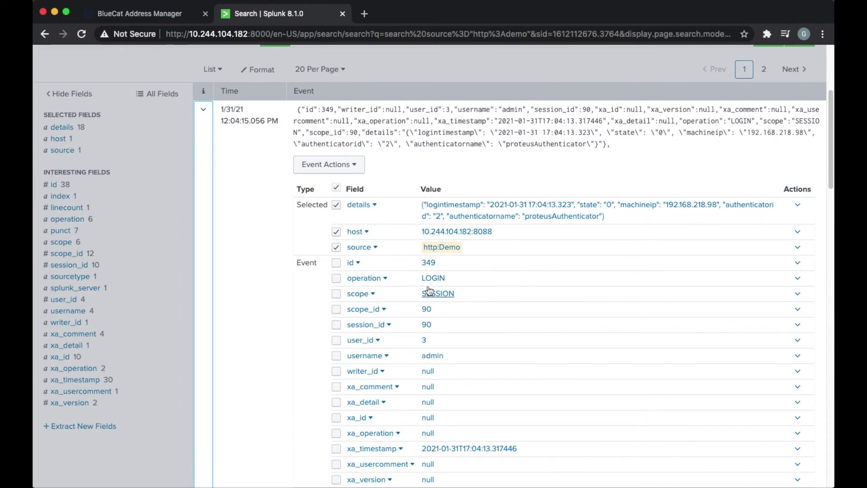
scroll(445, 280, "down", 10)
scroll(445, 280, "down", 10)
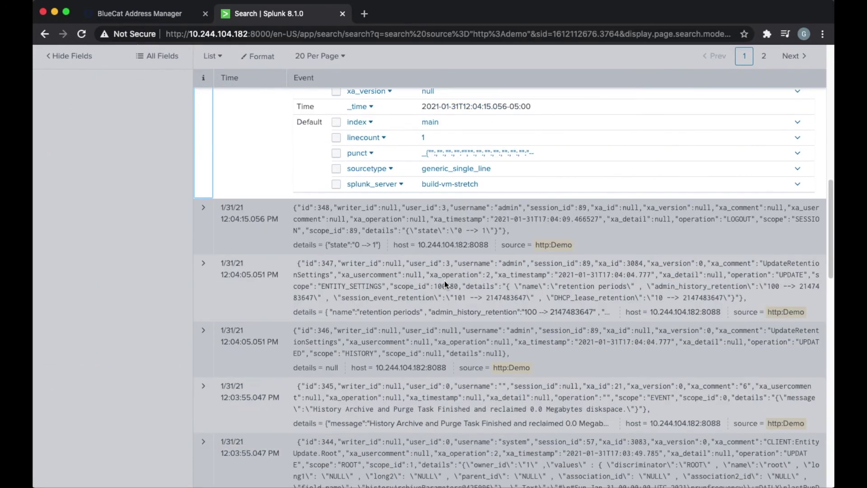
left_click(559, 222)
scroll(545, 283, "up", 15)
scroll(545, 283, "down", 8)
scroll(545, 283, "up", 9)
scroll(545, 282, "up", 6)
scroll(723, 324, "down", 2)
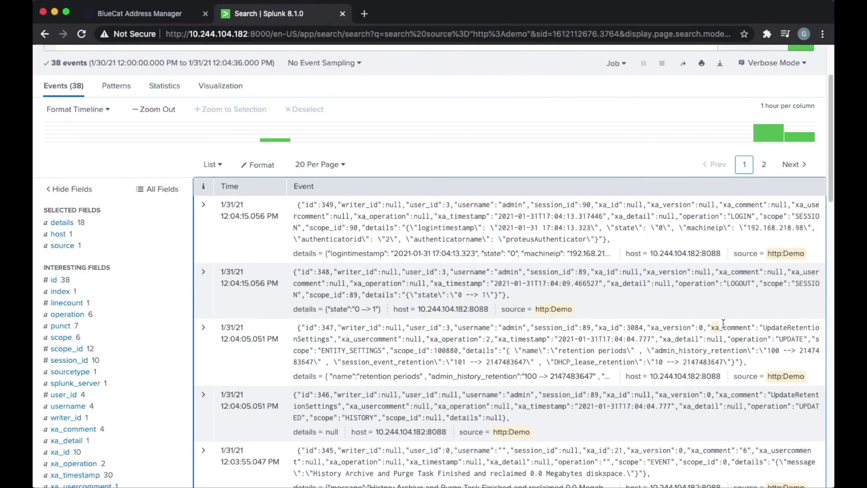
left_click(731, 283)
left_click(585, 304)
scroll(595, 312, "down", 3)
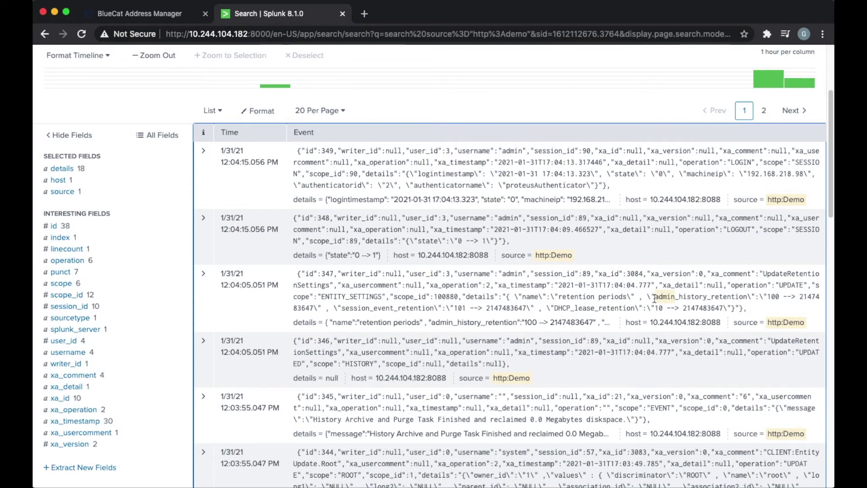
left_click_drag(654, 299, 743, 299)
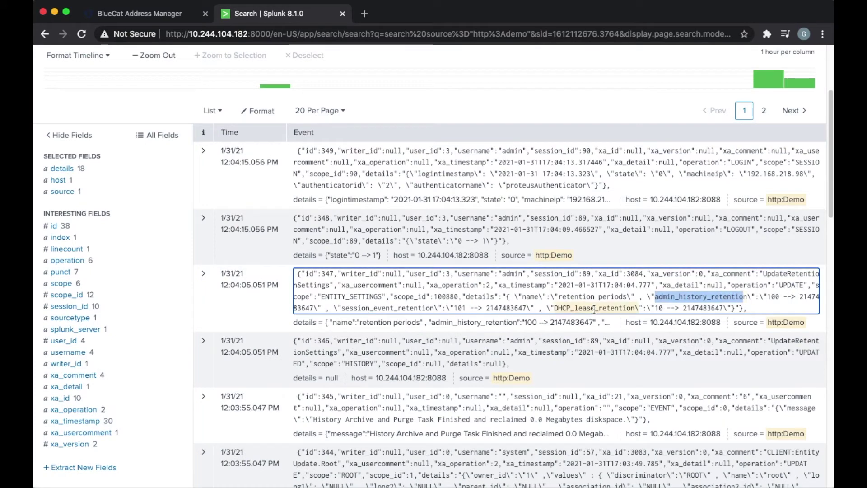
Expand event 347 (UpdateRetentionSettings) to review its field table, then collapse it.
left_click(204, 276)
scroll(470, 340, "down", 5)
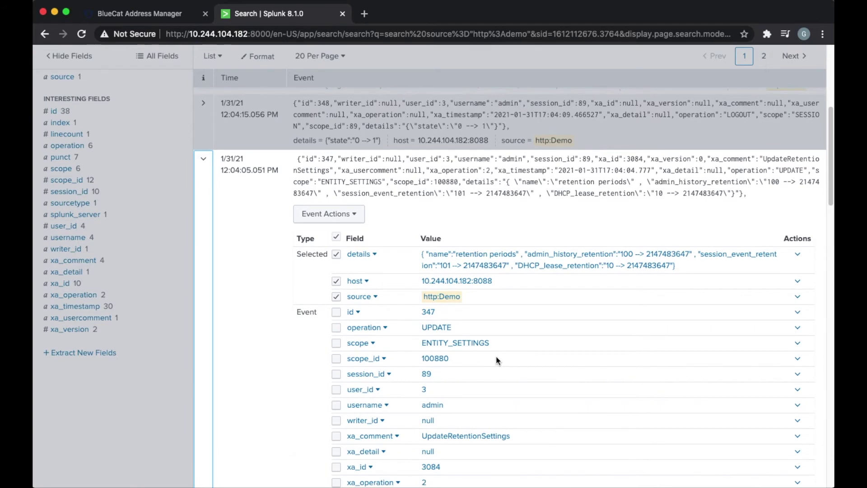
scroll(496, 356, "down", 2)
scroll(497, 354, "down", 2)
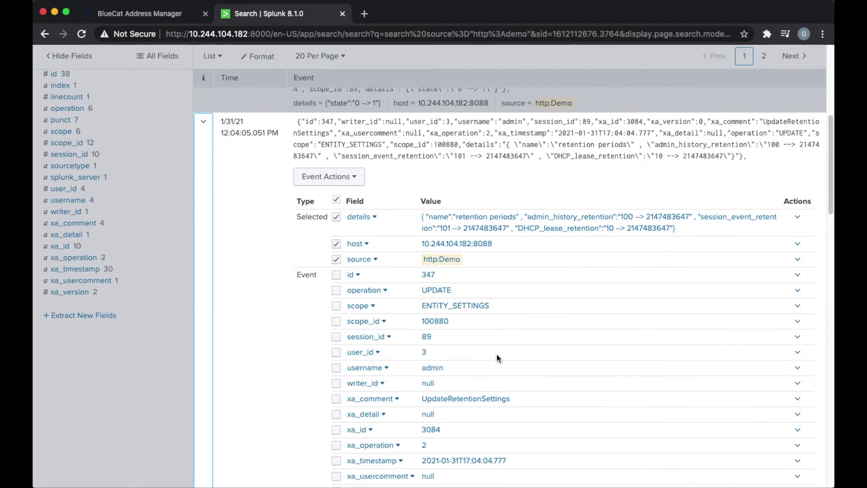
scroll(497, 356, "down", 2)
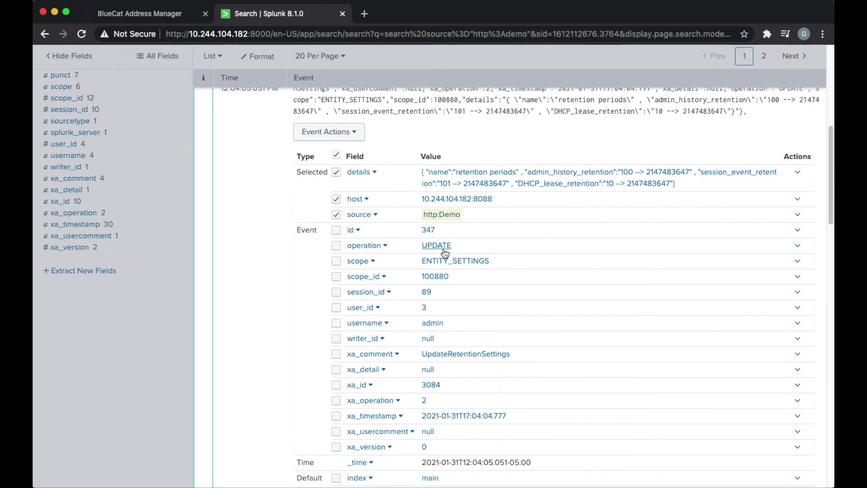
scroll(487, 344, "down", 5)
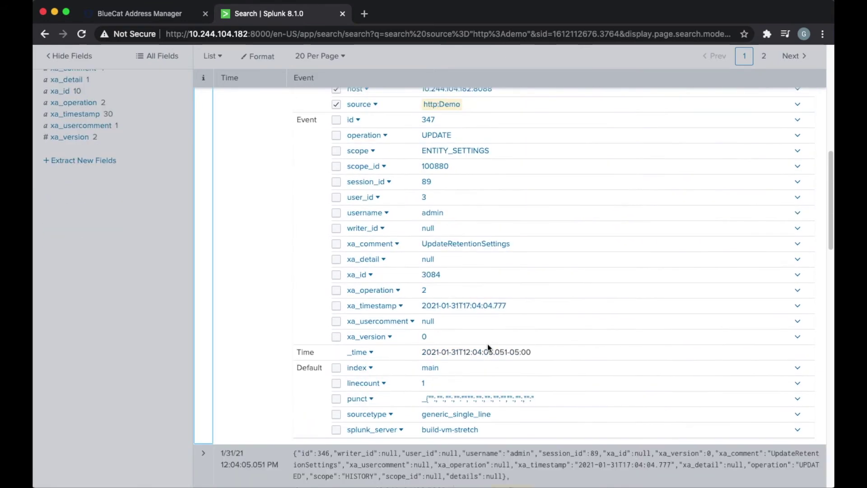
scroll(487, 344, "up", 10)
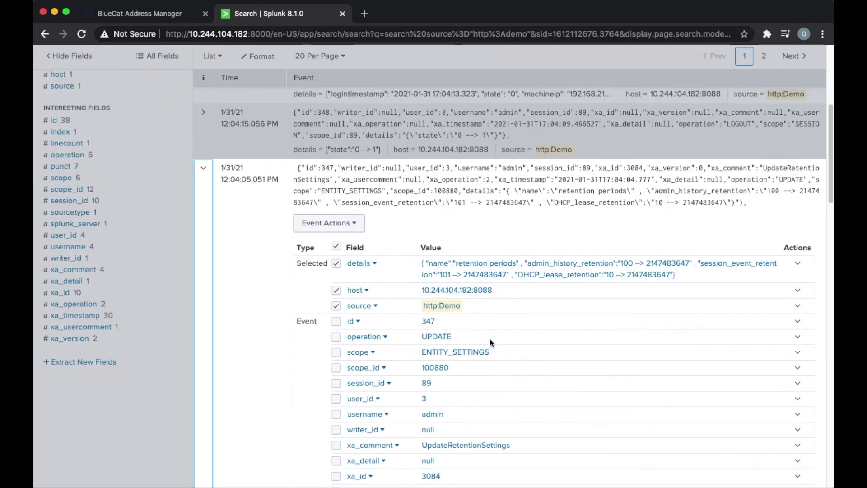
scroll(534, 281, "up", 1)
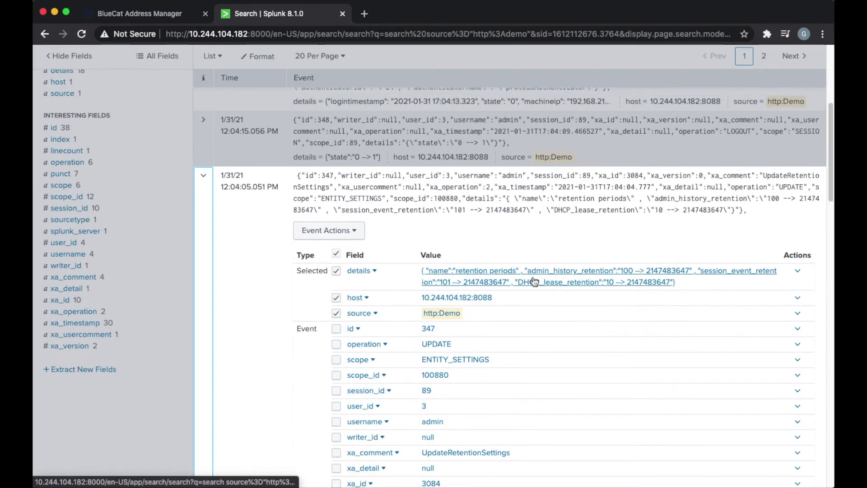
scroll(555, 277, "up", 5)
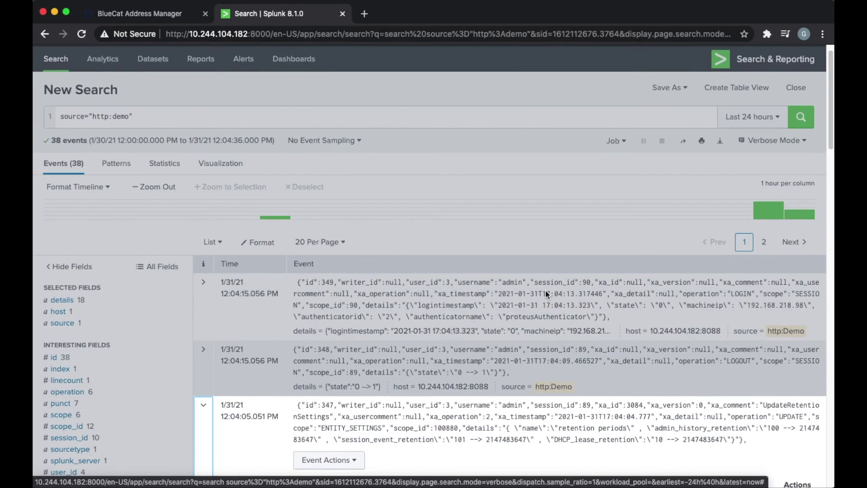
scroll(546, 291, "down", 2)
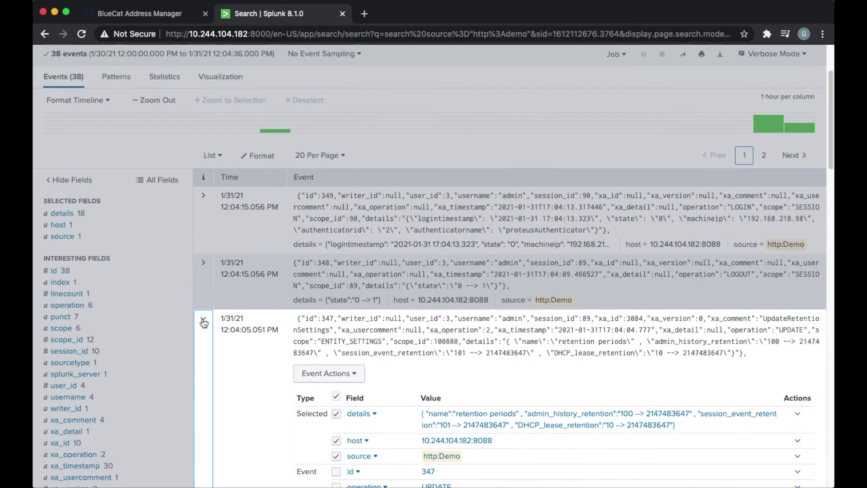
left_click(203, 322)
scroll(545, 353, "down", 3)
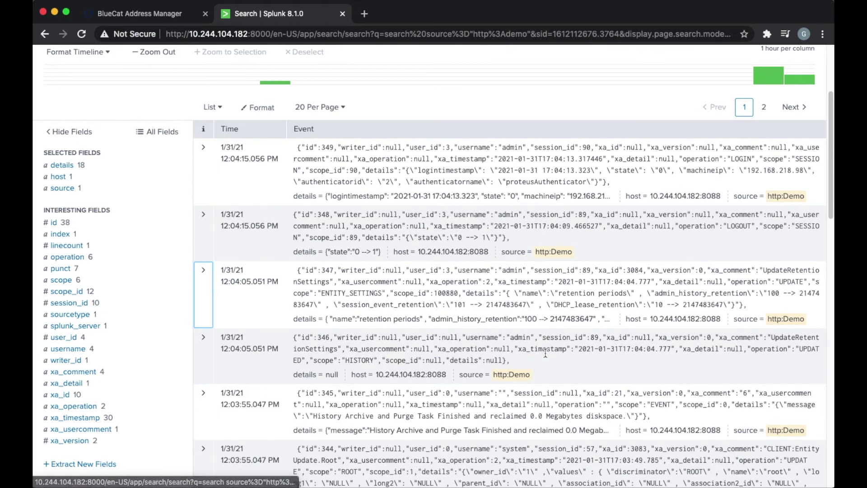
scroll(560, 370, "down", 1)
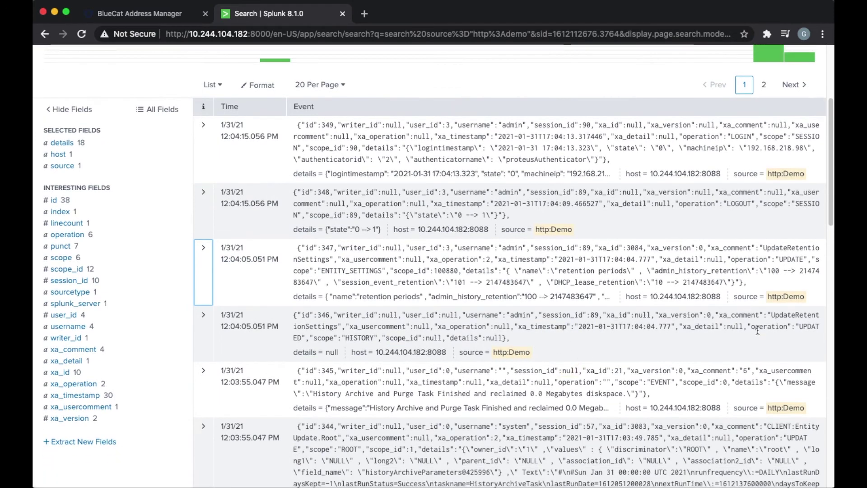
scroll(588, 353, "down", 2)
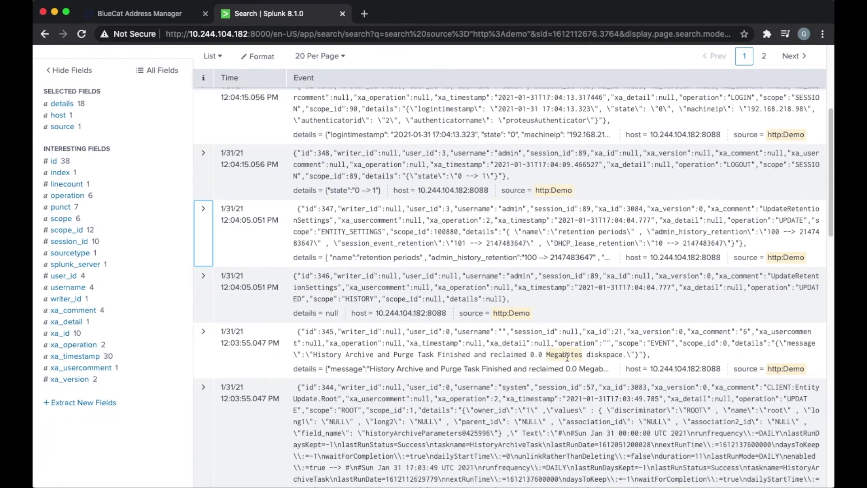
scroll(542, 359, "down", 2)
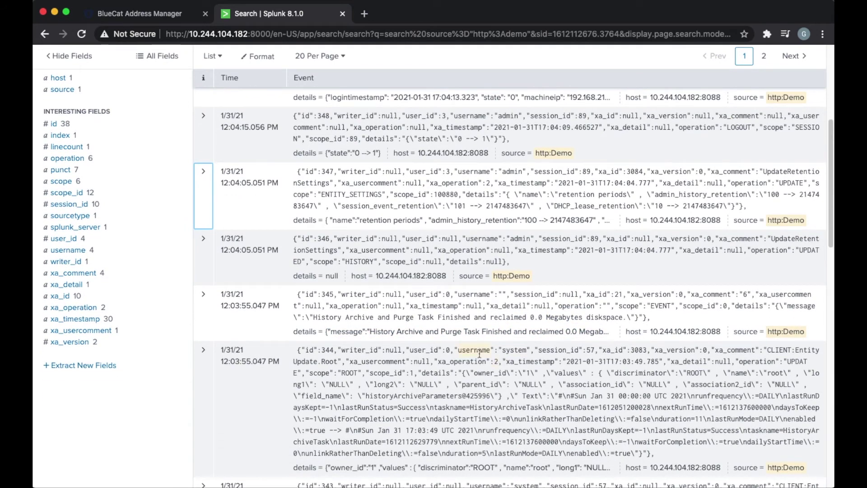
left_click(162, 16)
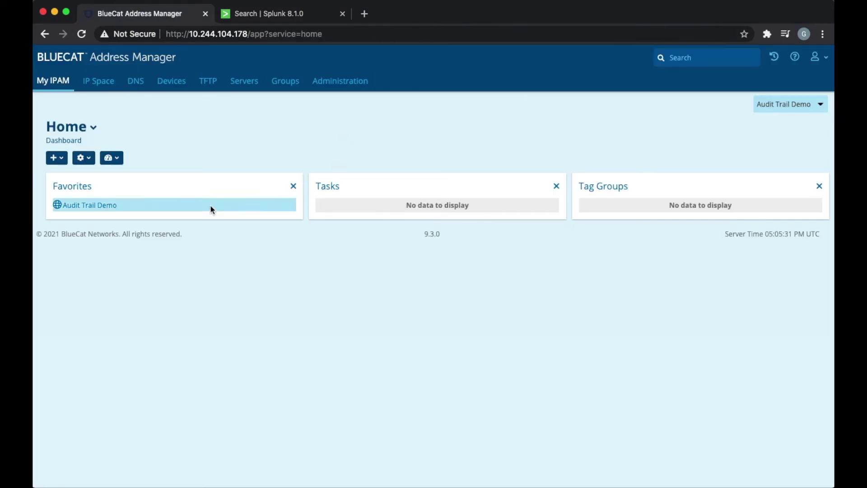
Go to Administration > Audit Data Export, which shows export currently disabled.
left_click(338, 84)
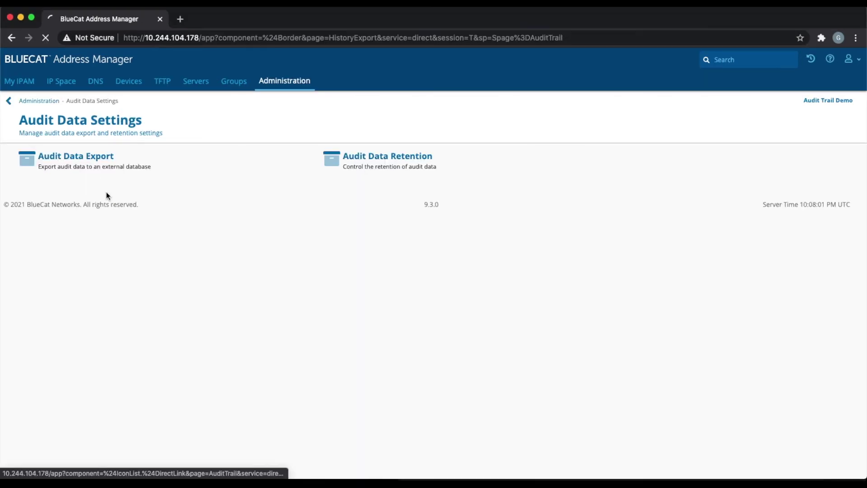
left_click(48, 156)
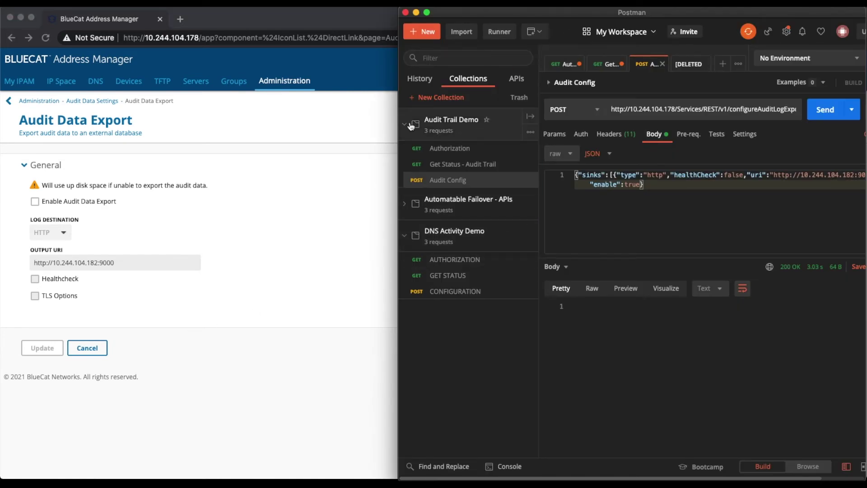
Re-send the Authorization login request and select the new BAMAuthToken in the response.
left_click(451, 150)
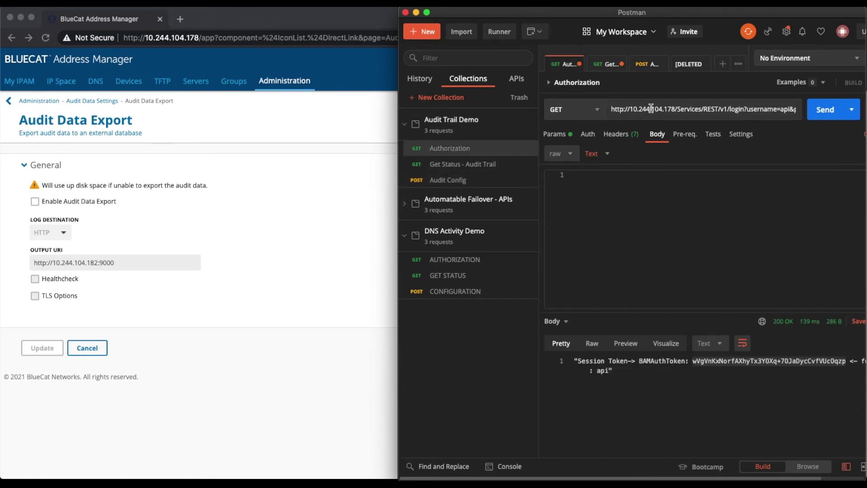
left_click(634, 109)
left_click_drag(634, 109, 673, 111)
left_click(825, 110)
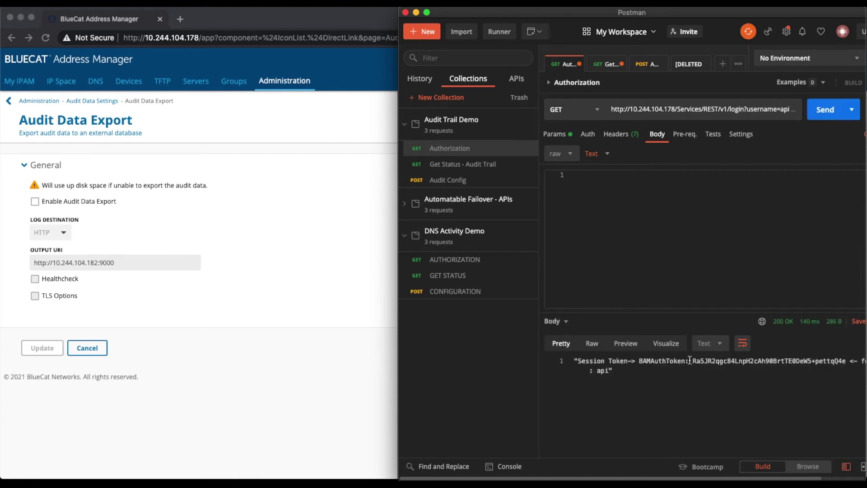
left_click_drag(693, 361, 846, 361)
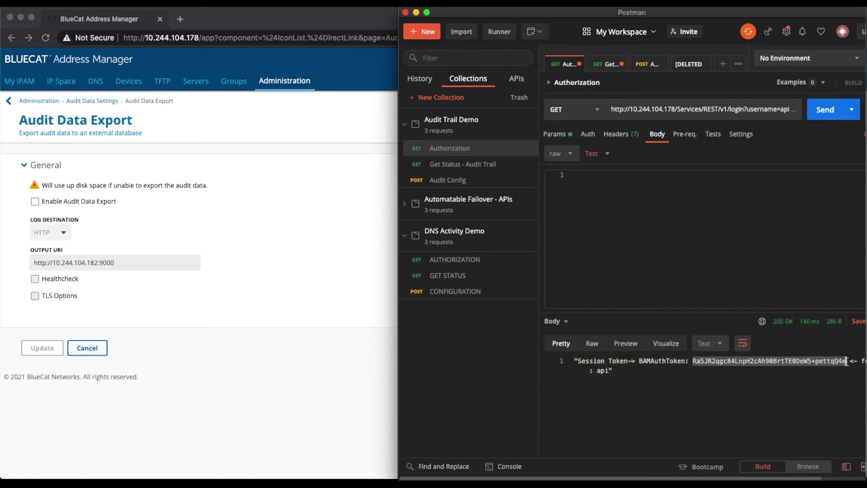
Paste the new token into Get Status - Audit Trail's Authorization header and send it.
right_click(801, 362)
left_click(816, 402)
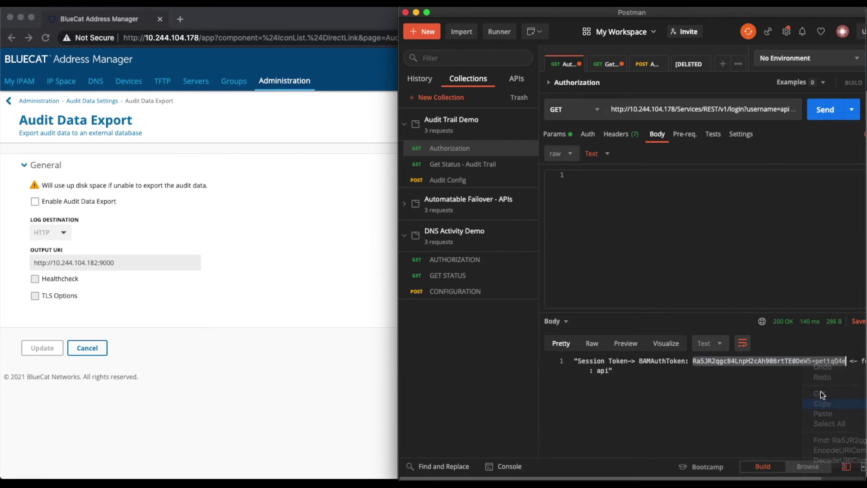
left_click(609, 66)
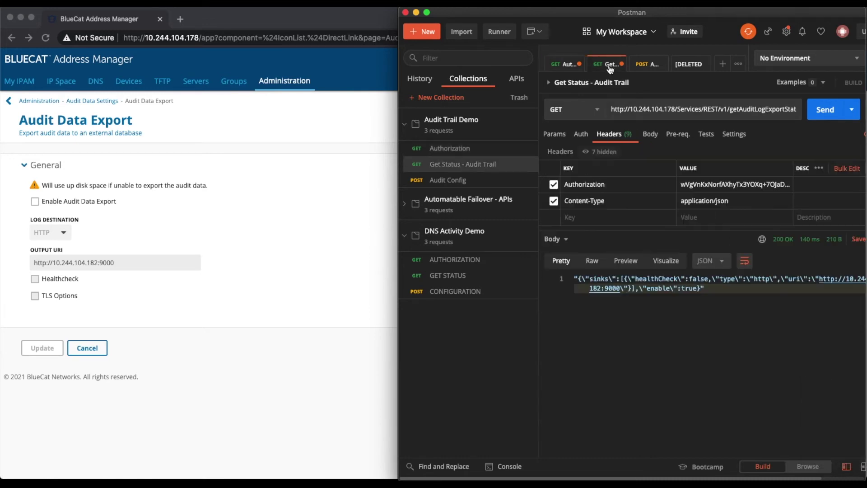
double_click(714, 184)
triple_click(714, 184)
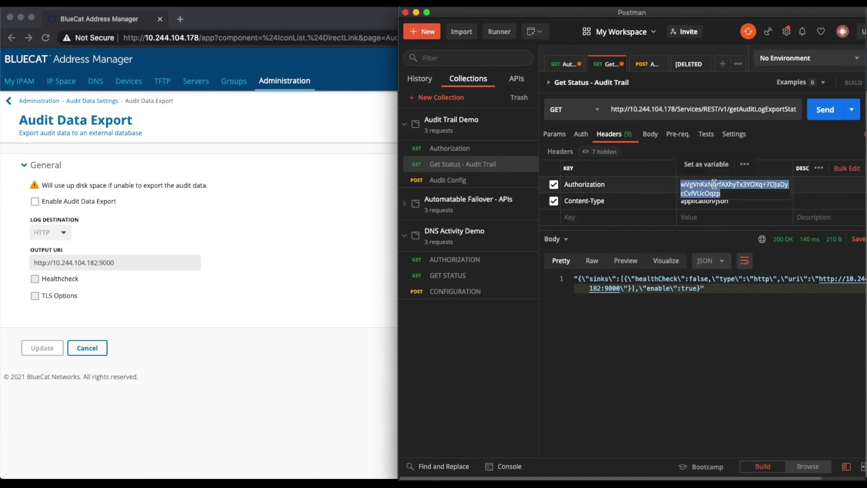
key("ctrl+v")
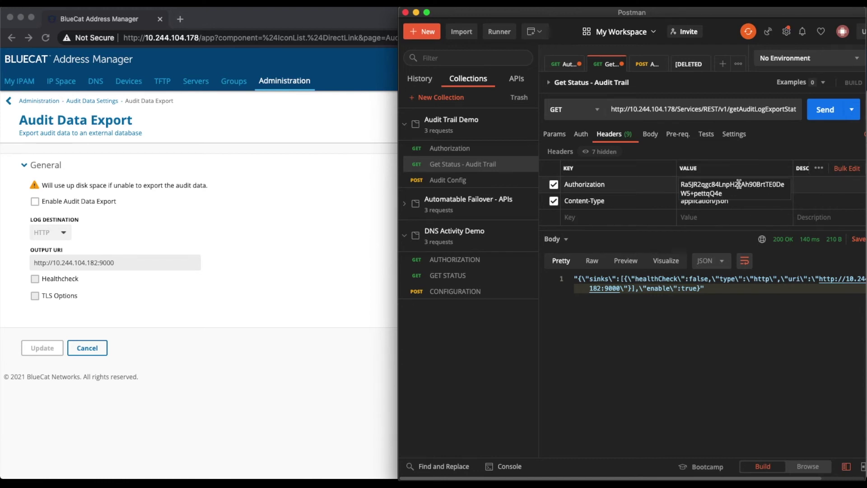
left_click(824, 110)
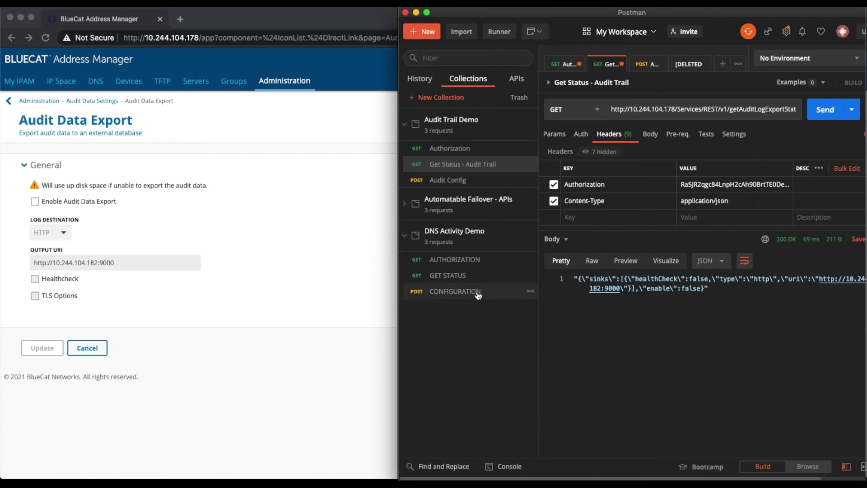
Confirm the status response reports audit export disabled ("enable": false).
left_click_drag(397, 283, 339, 282)
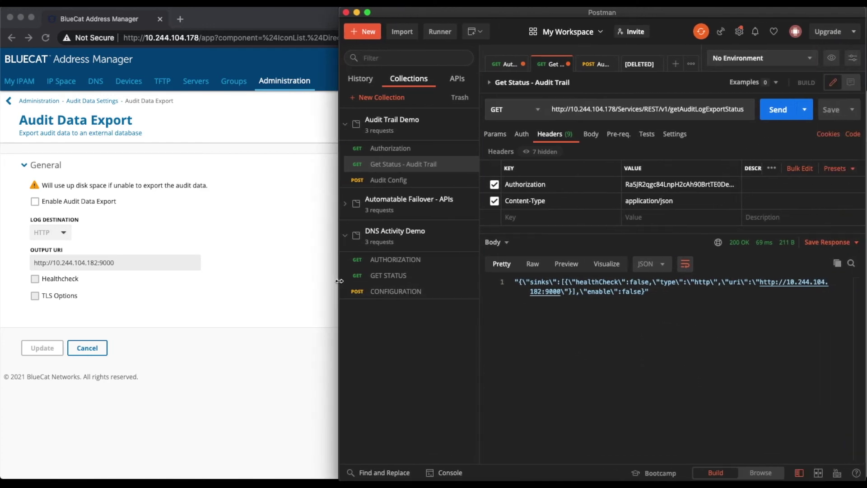
left_click_drag(640, 291, 622, 292)
left_click(652, 303)
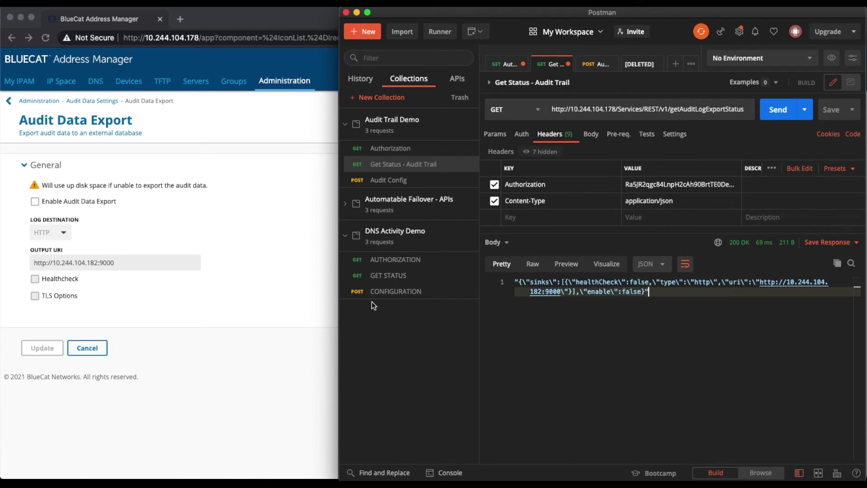
left_click_drag(339, 299, 377, 299)
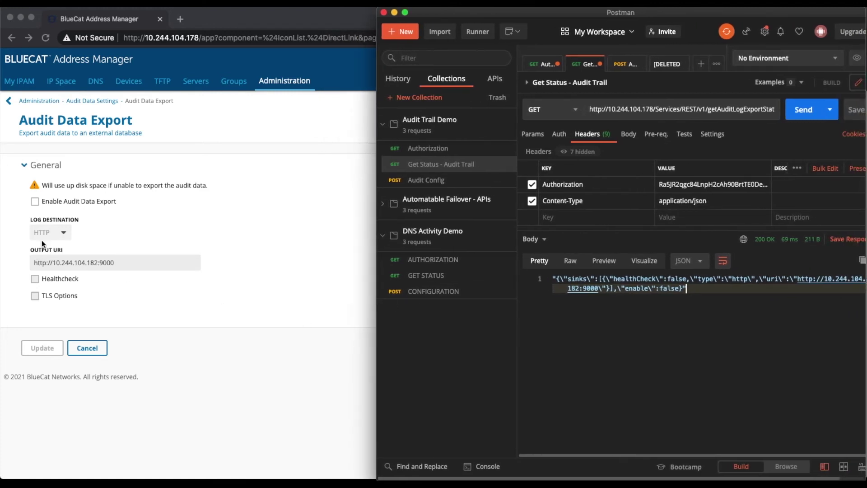
left_click(621, 66)
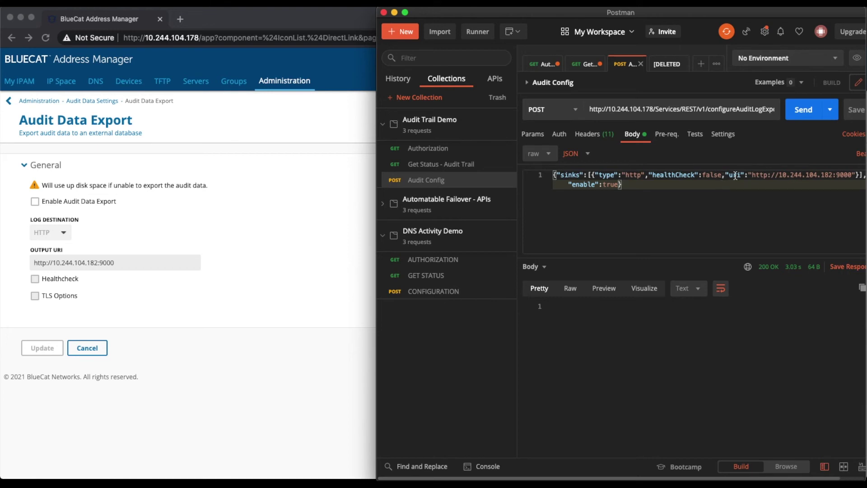
double_click(763, 176)
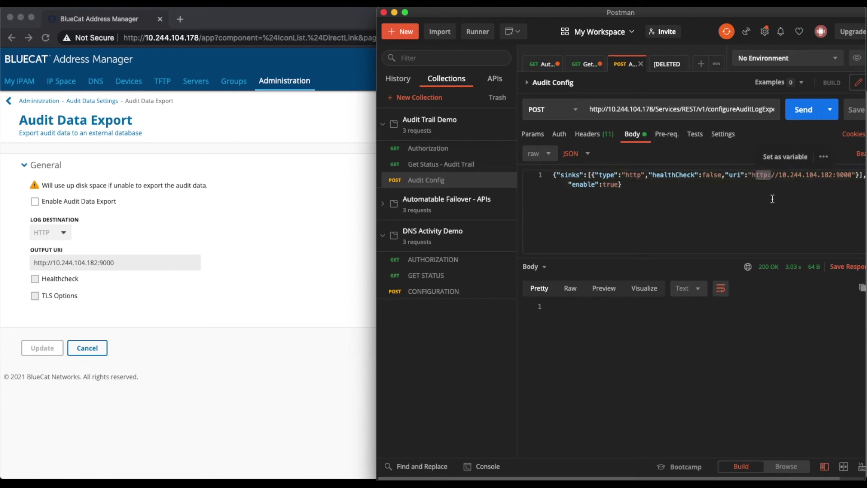
key("super+a")
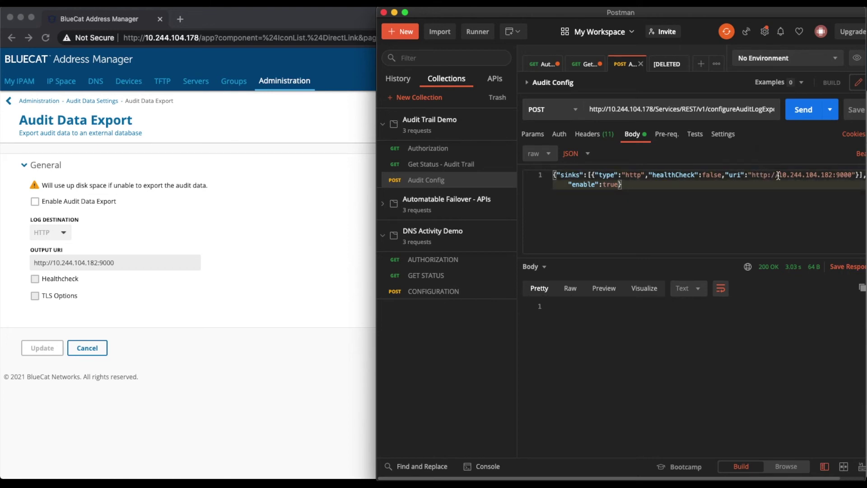
left_click_drag(778, 175, 852, 175)
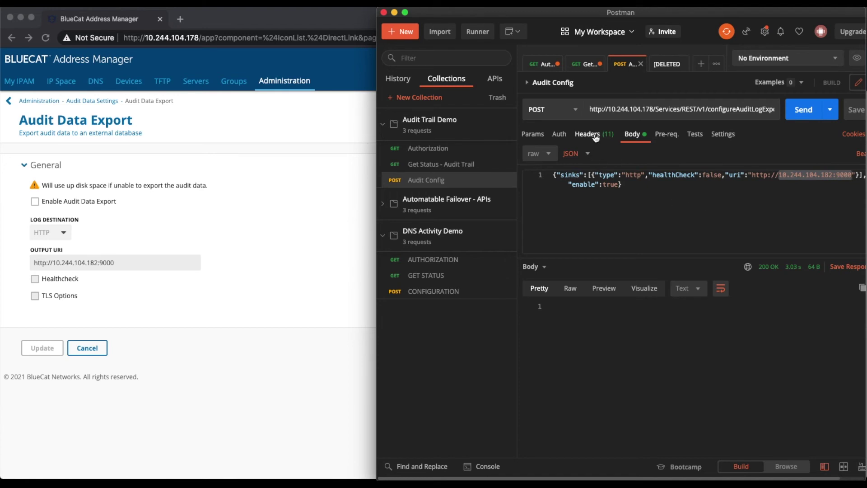
left_click(592, 134)
left_click(804, 109)
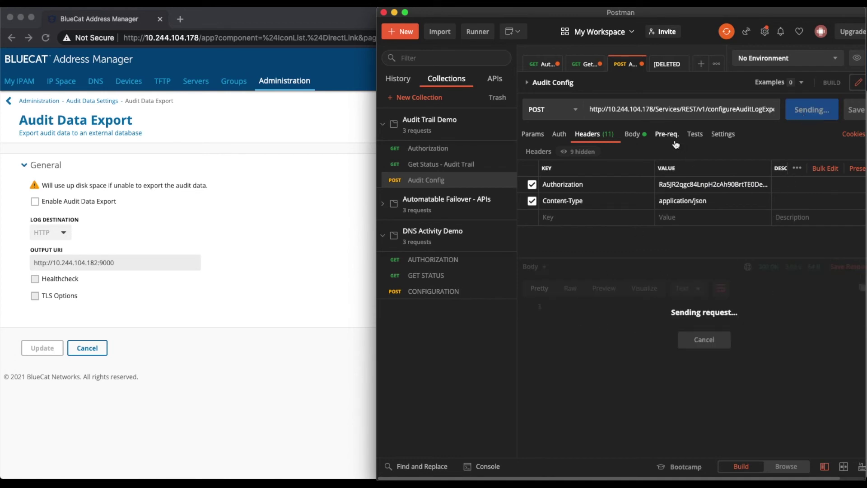
left_click(636, 137)
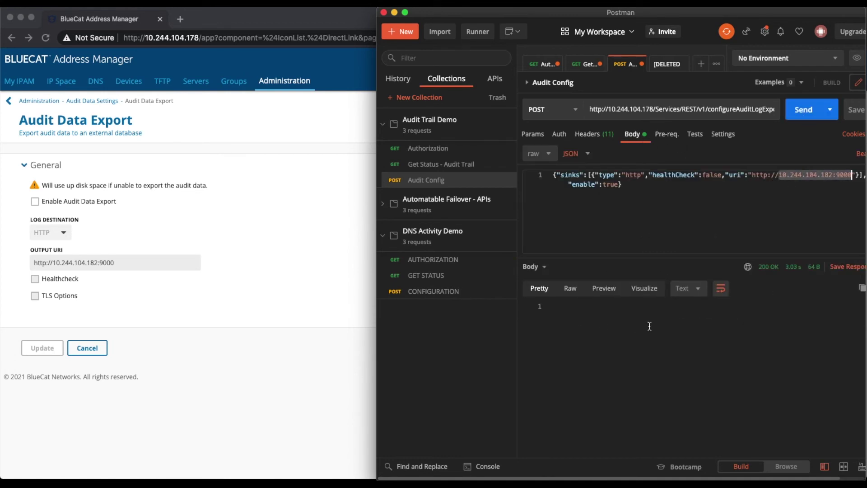
left_click(539, 311)
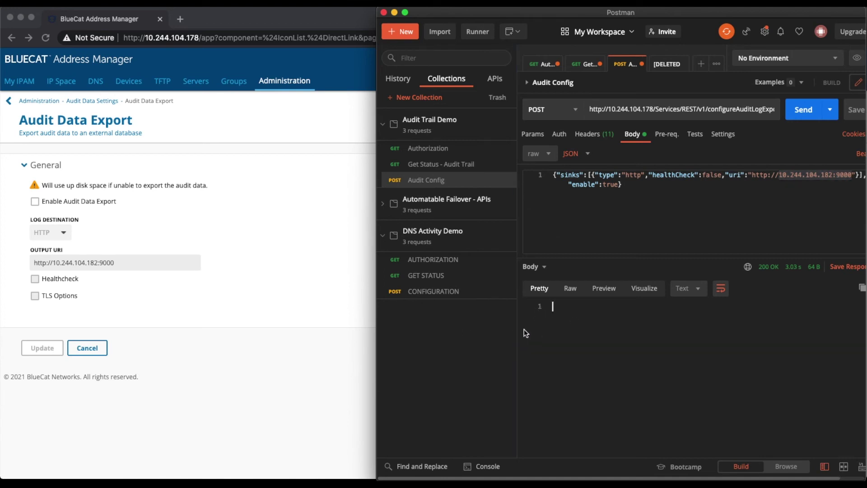
Reload Address Manager to verify the export setting, then send the Get Status - Audit Trail request.
left_click(45, 38)
left_click(35, 201)
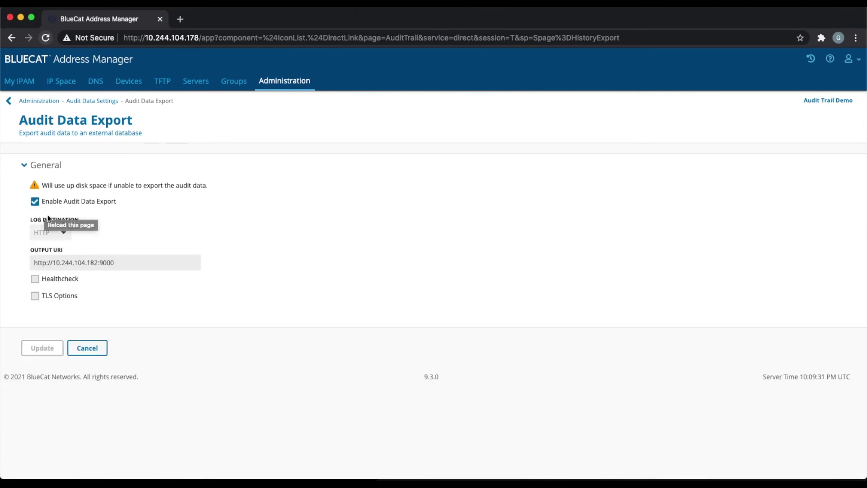
key("super+Tab")
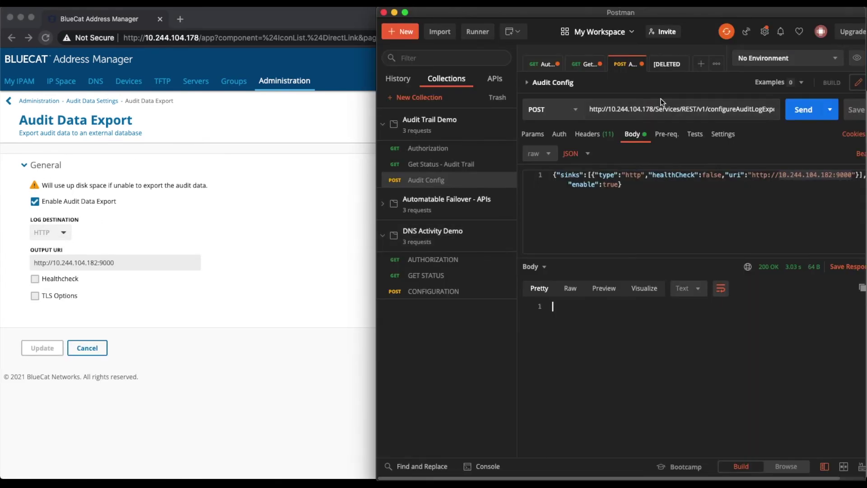
left_click(587, 66)
left_click(807, 118)
Confirm the status shows "enable": true, then change the Audit Config URI port from 9000 to 9900.
double_click(669, 290)
left_click(723, 317)
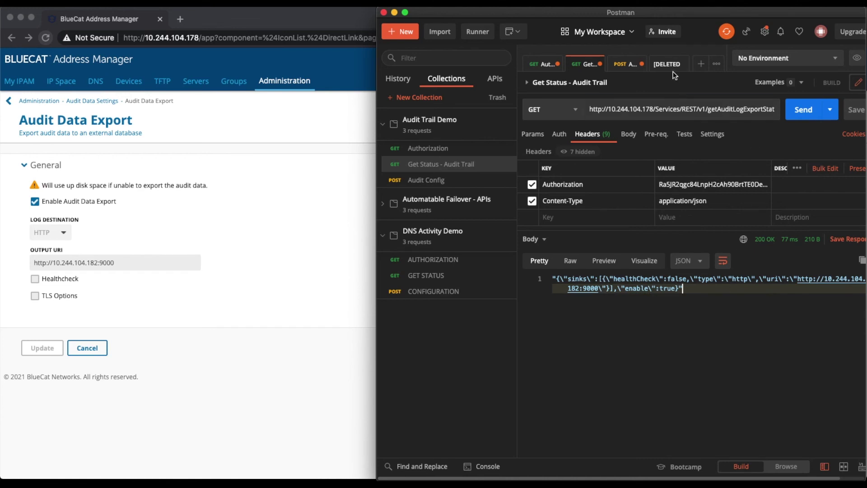
left_click(627, 66)
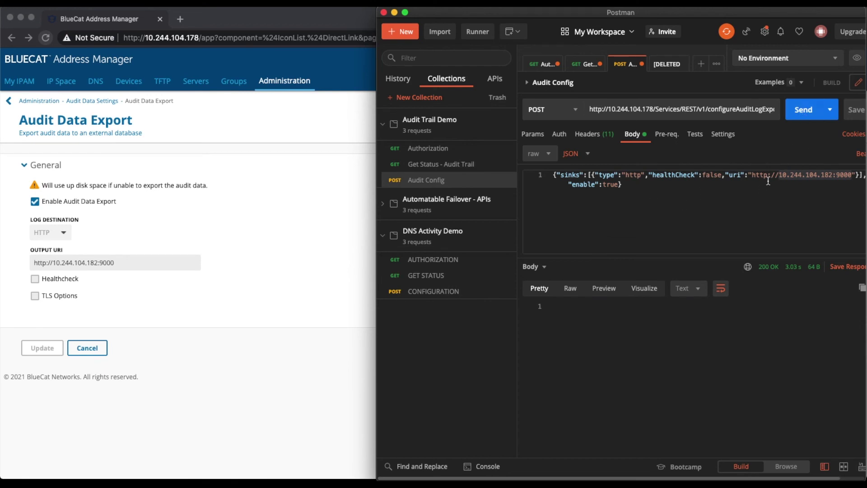
left_click(802, 177)
left_click(819, 197)
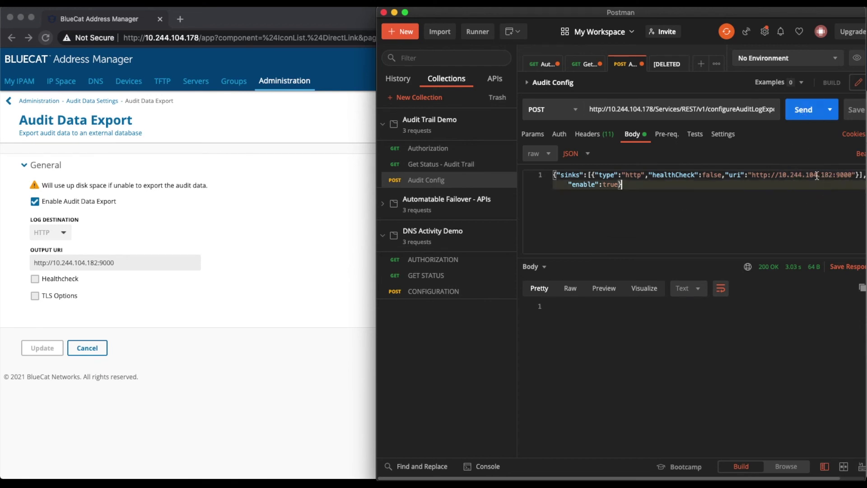
left_click(857, 175)
key("BackSpace")
type("9")
left_click(818, 203)
Resend the Audit Config request and note the 500 "Reconfigure not allowed" error.
left_click(808, 113)
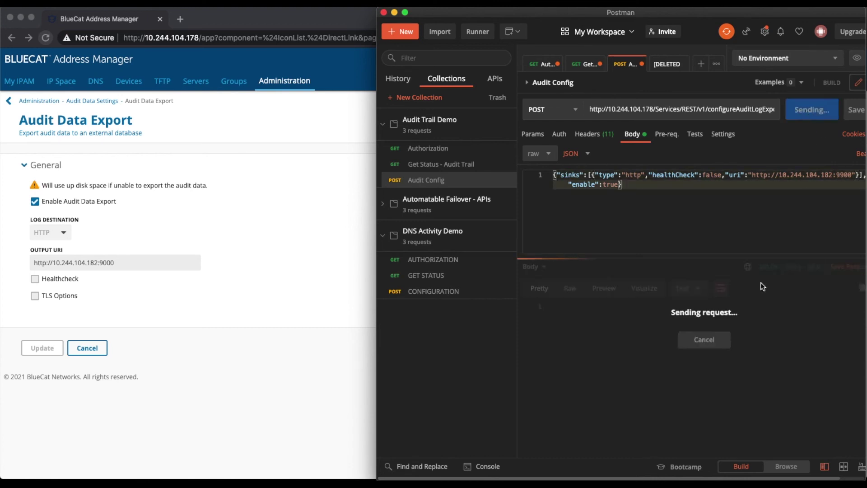
left_click_drag(553, 306, 777, 307)
left_click(782, 324)
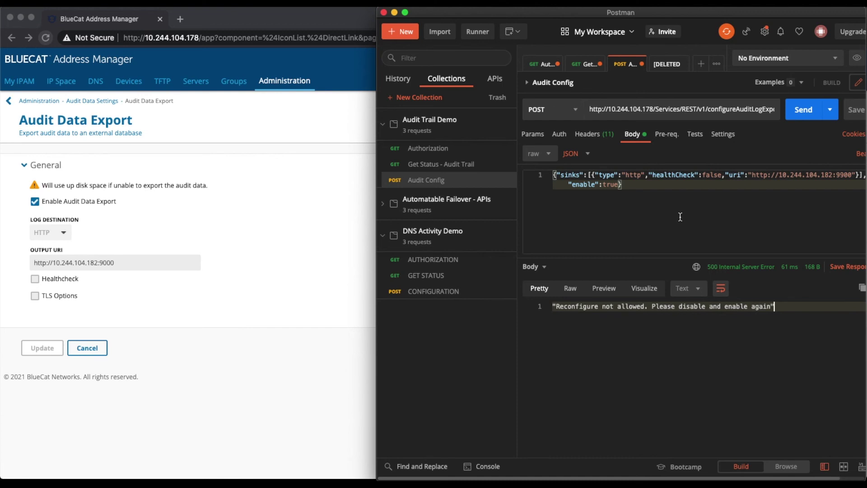
Send the Audit Config request with "enable" set to false and reload Address Manager to confirm export is disabled.
double_click(612, 185)
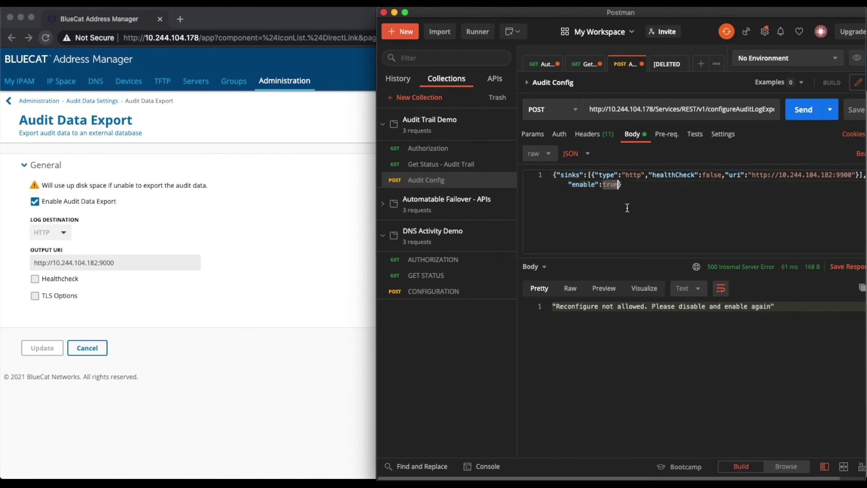
type("false")
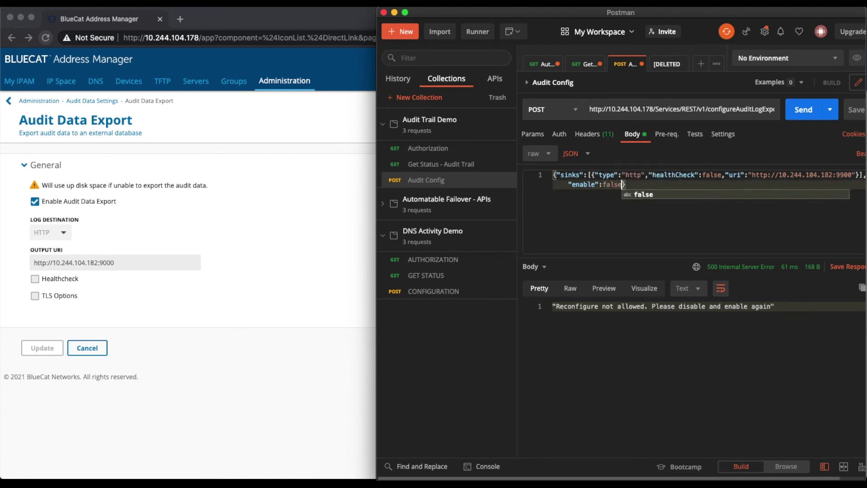
left_click(803, 111)
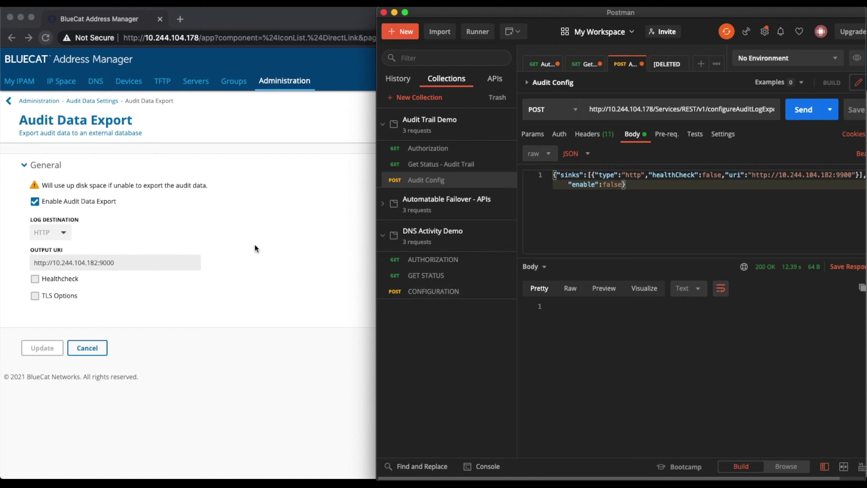
left_click(274, 251)
left_click(44, 38)
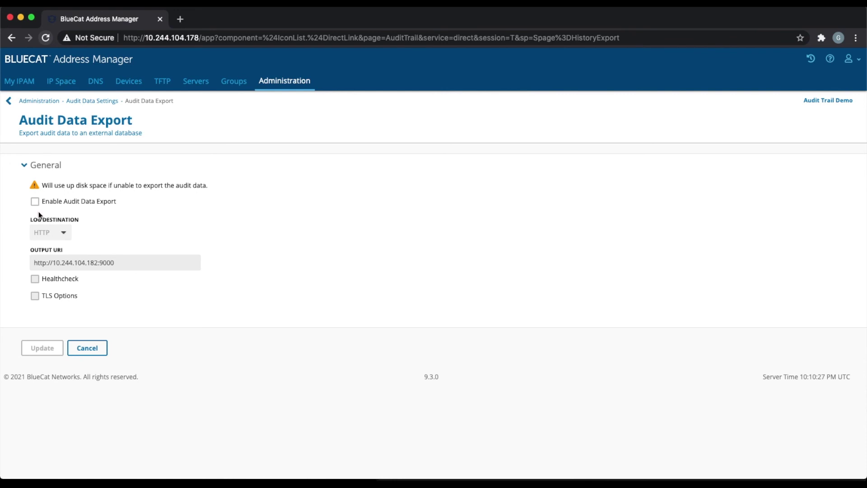
key("super+Tab")
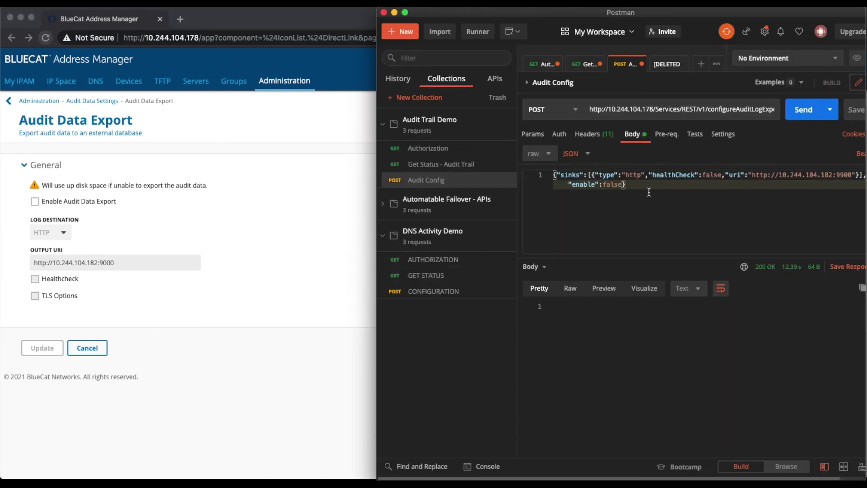
Restore the URI port to 9000, set "enable" to true, and resend the Audit Config request.
left_click(840, 175)
key("BackSpace")
type("0")
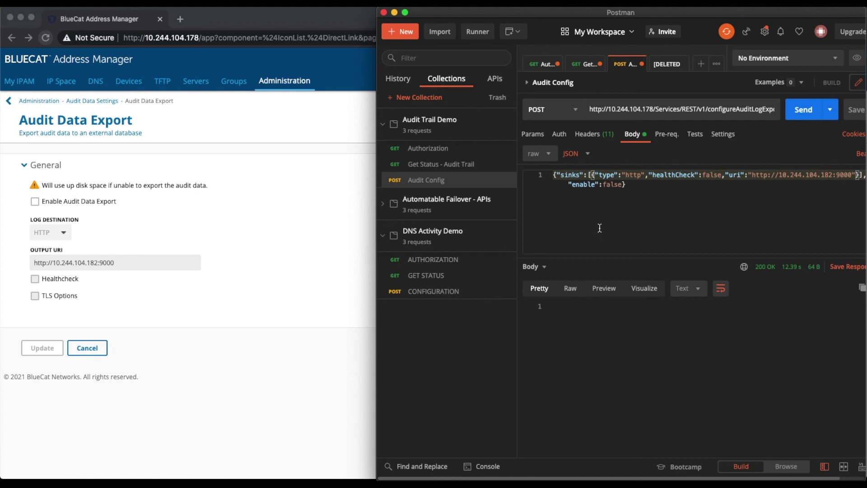
key("super+a")
double_click(622, 186)
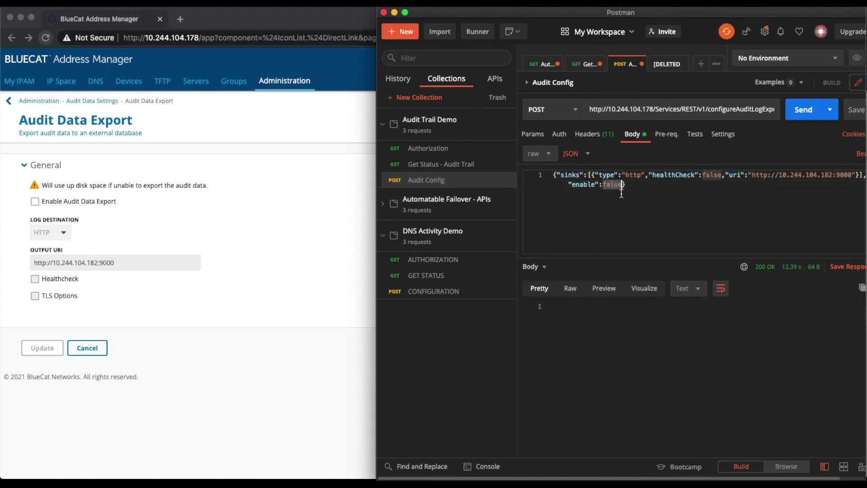
type("true")
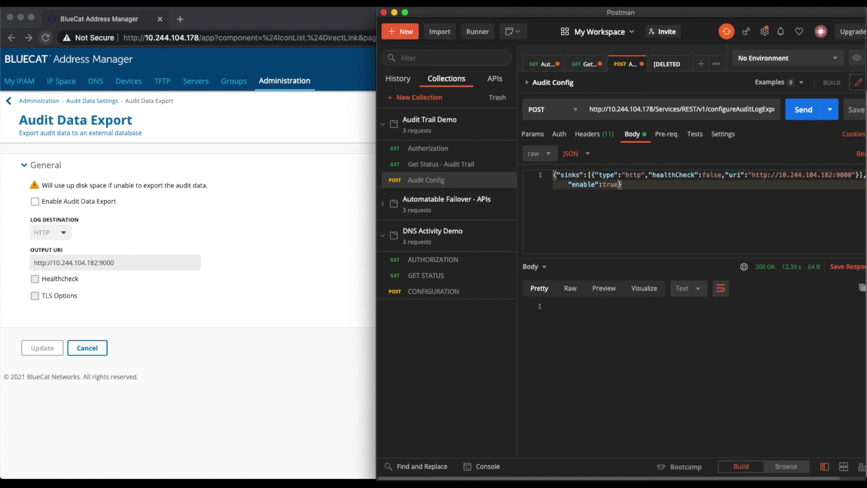
left_click(804, 112)
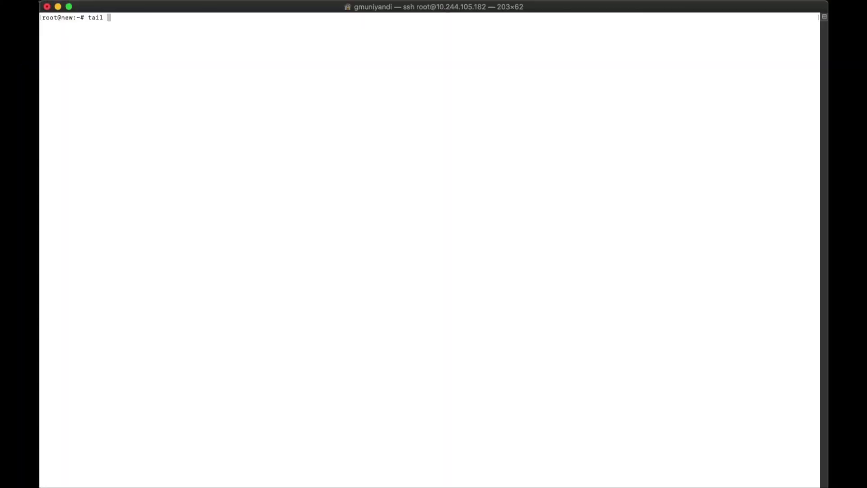
Run tail -f vector_output and highlight the SESSION, LOGOUT and UPDATE fields in the exported events.
type("-f vector_")
key("Tab")
key("Return")
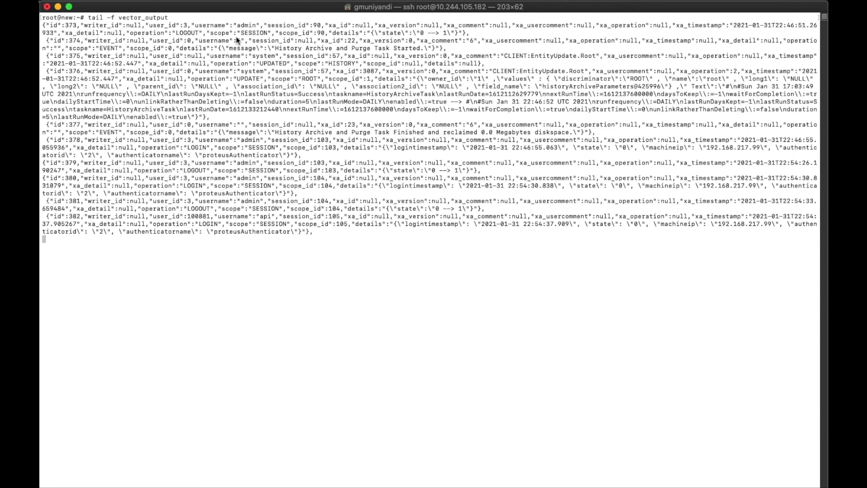
left_click_drag(248, 33, 264, 35)
left_click_drag(181, 34, 199, 33)
left_click_drag(233, 79, 258, 82)
left_click(269, 64)
left_click(204, 211)
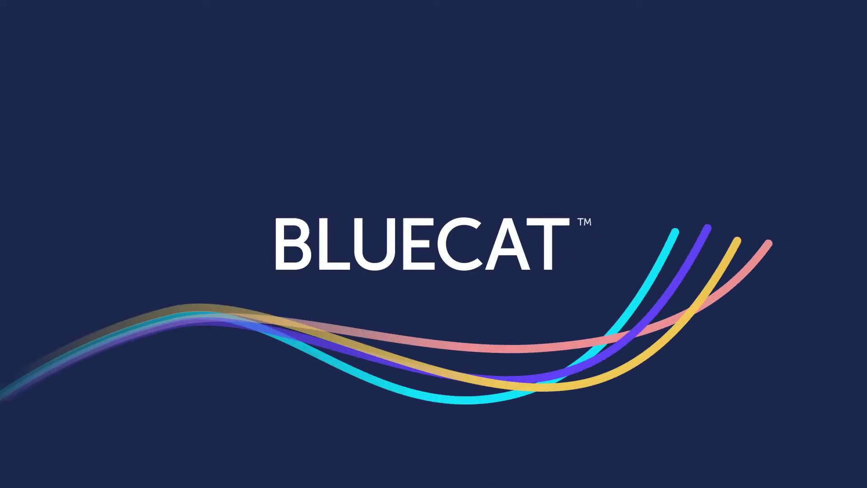